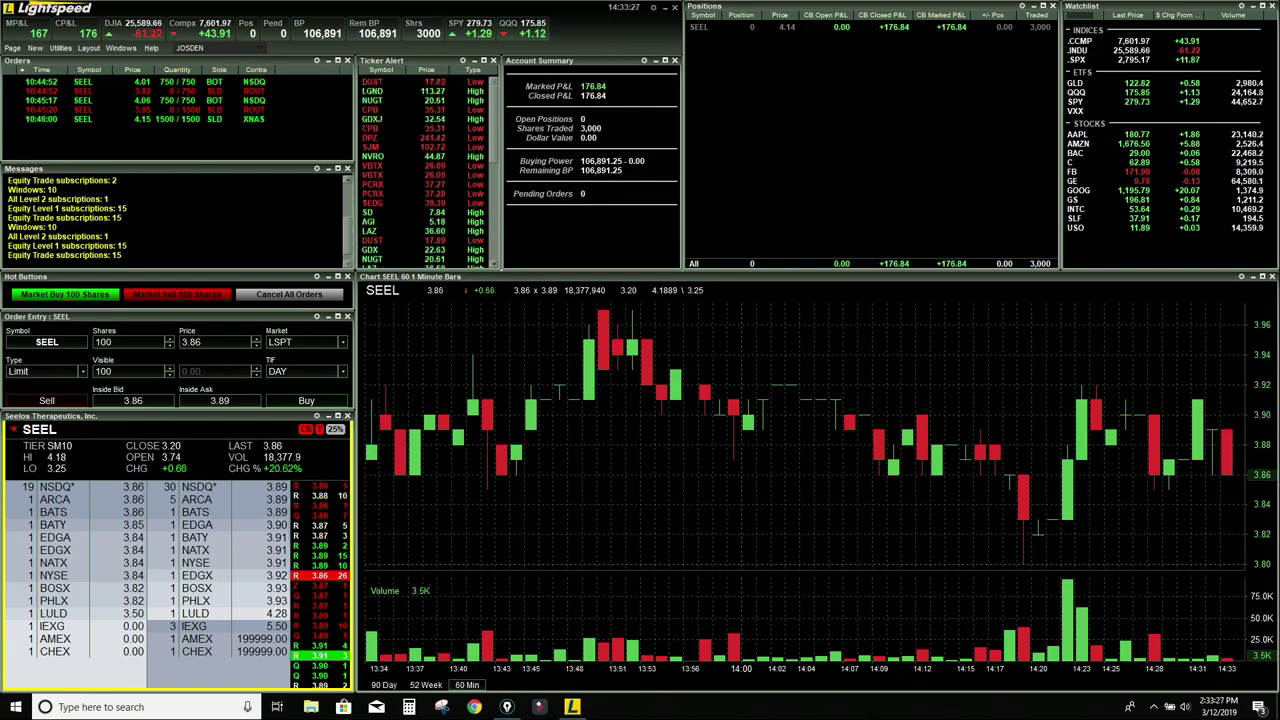
Fill in the SEEL order entry as a Limit order for 500 shares at a price of 4.00
click(81, 372)
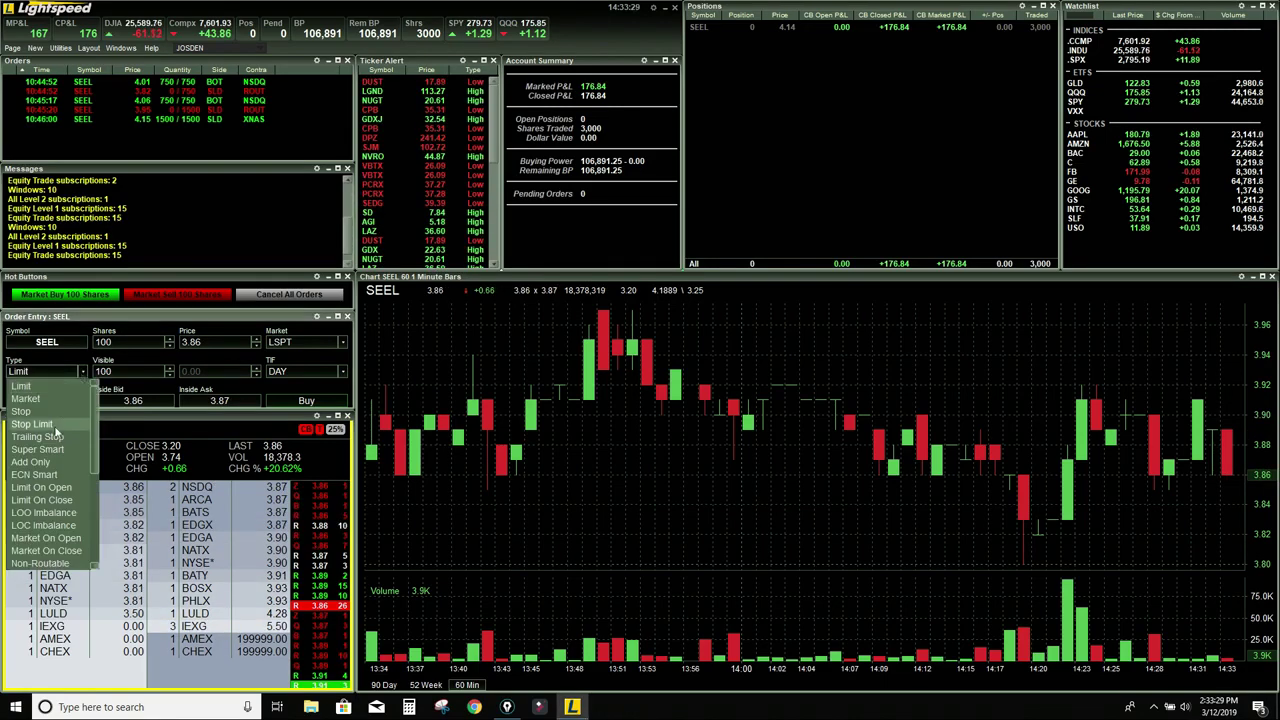
click(60, 379)
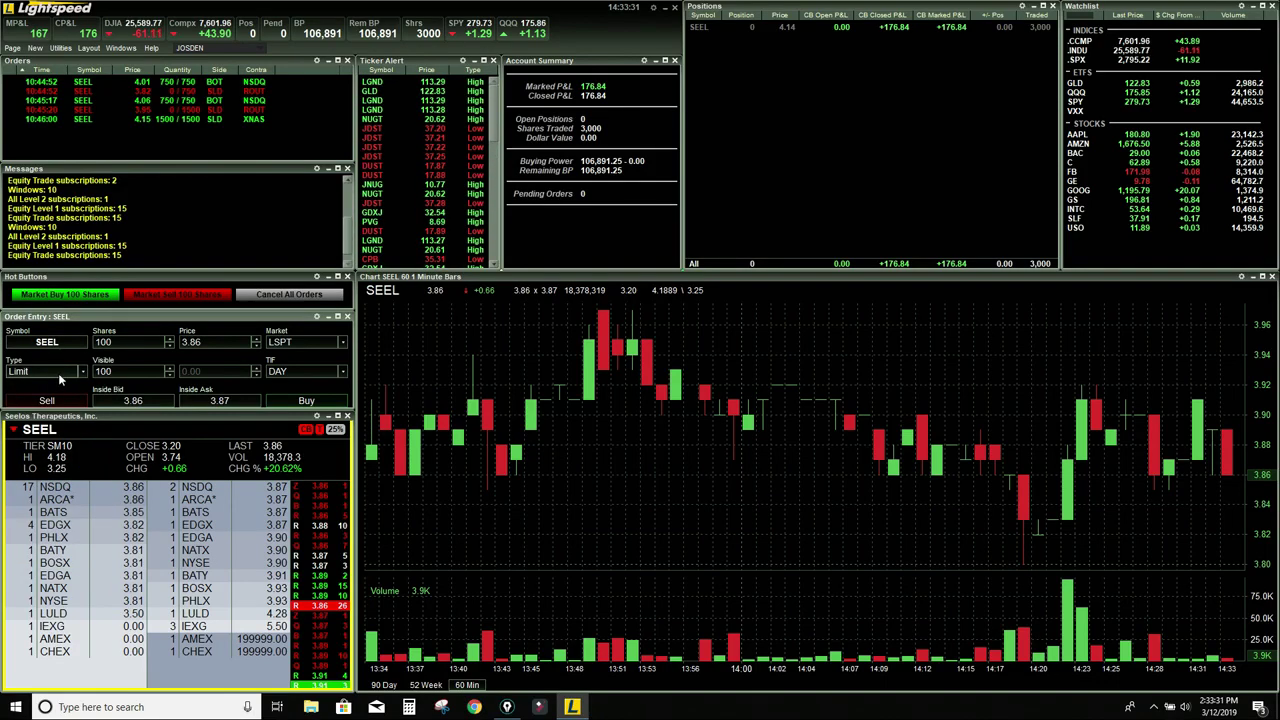
click(142, 341)
text(5)
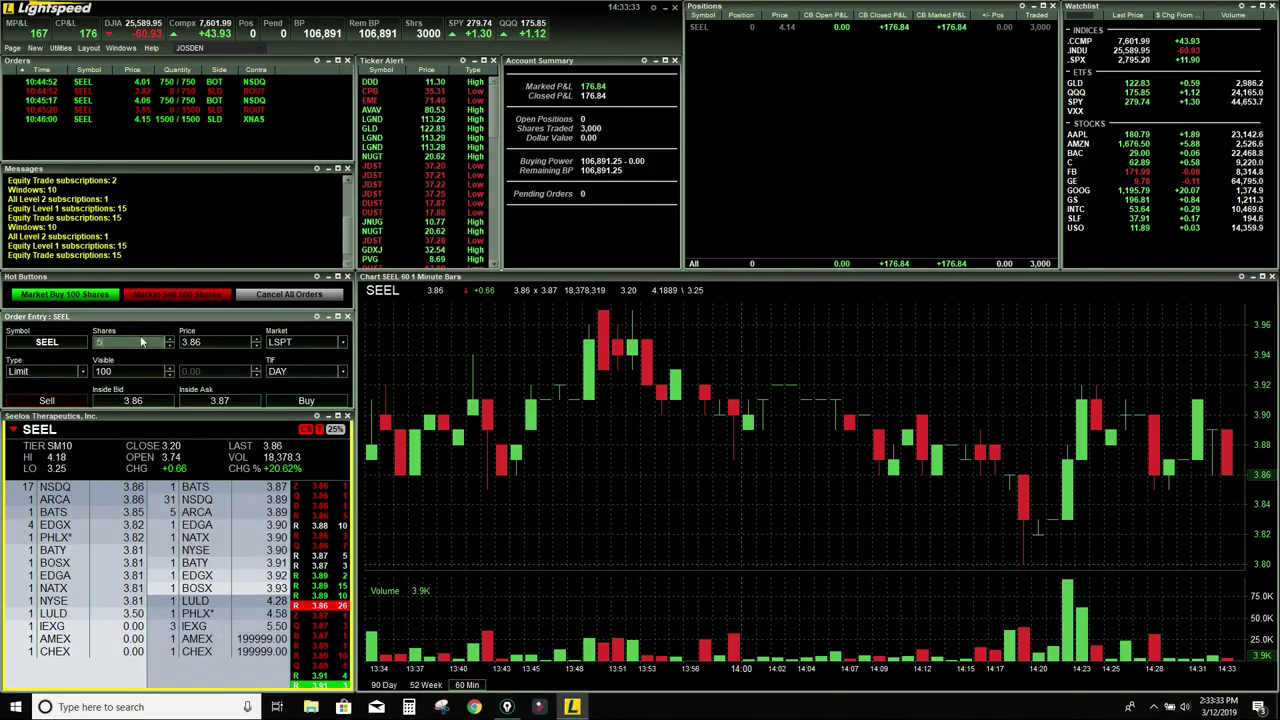
text(00)
key(Tab)
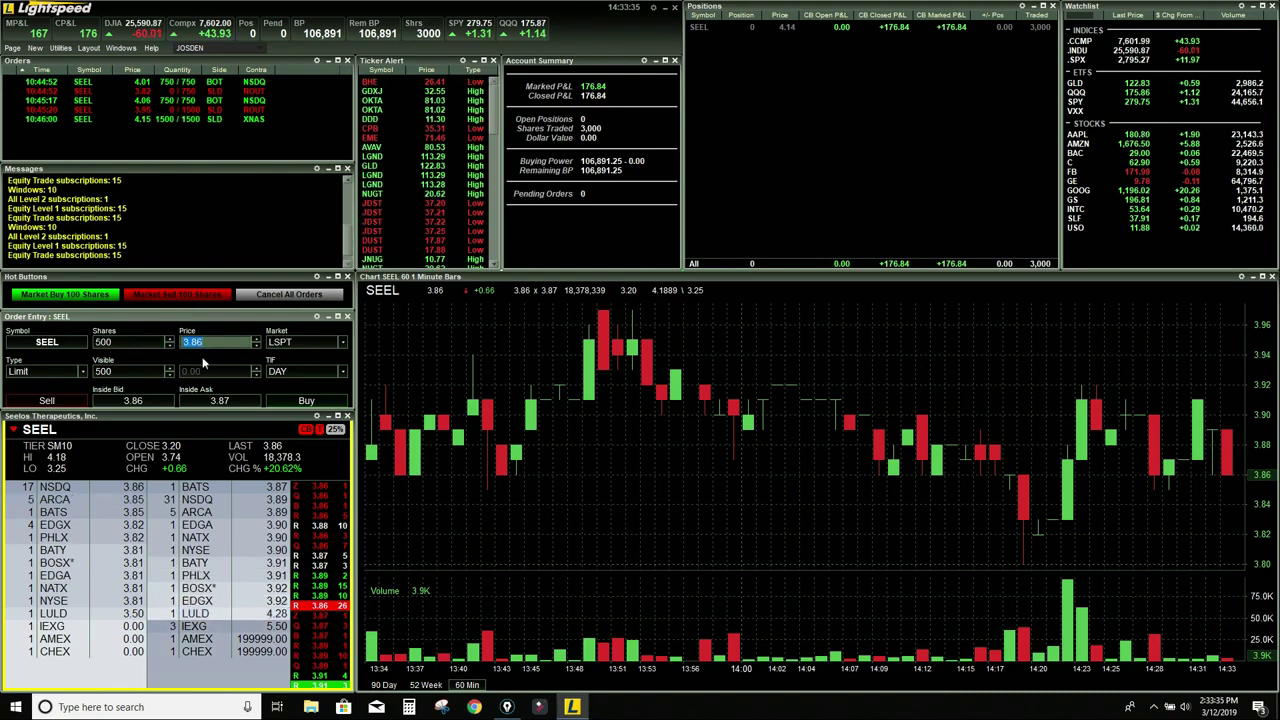
text(4)
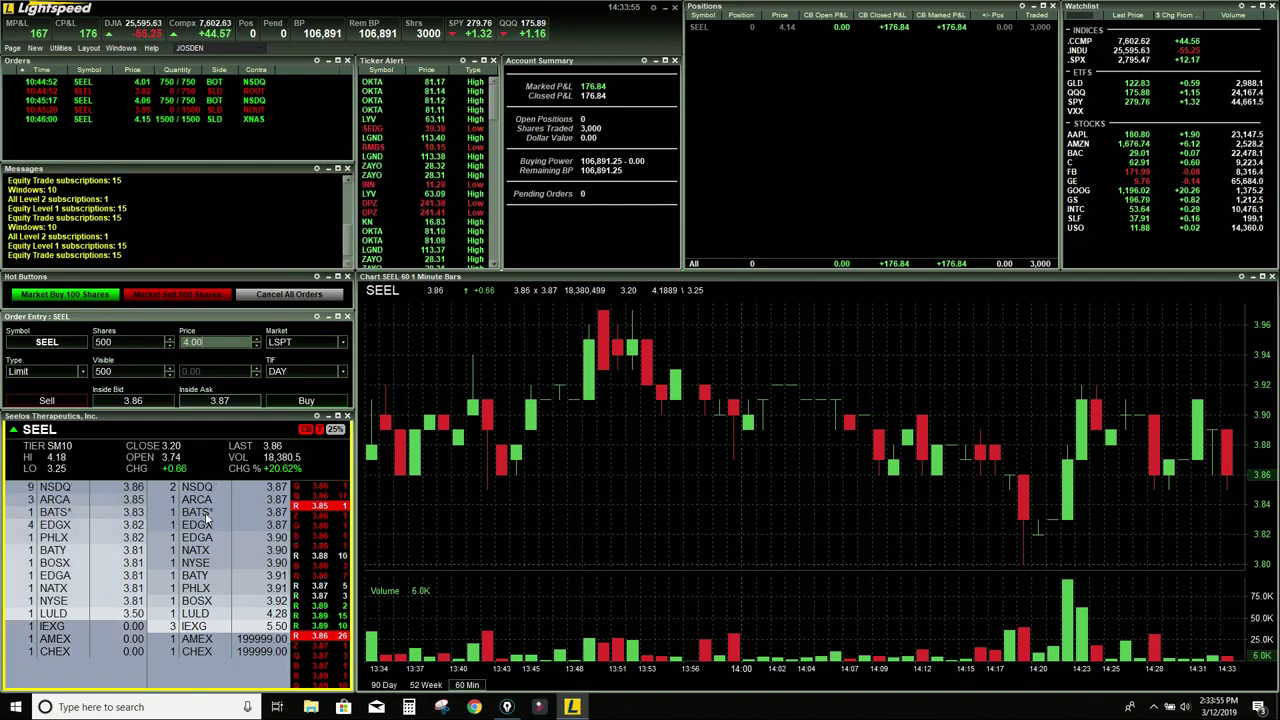
click(378, 370)
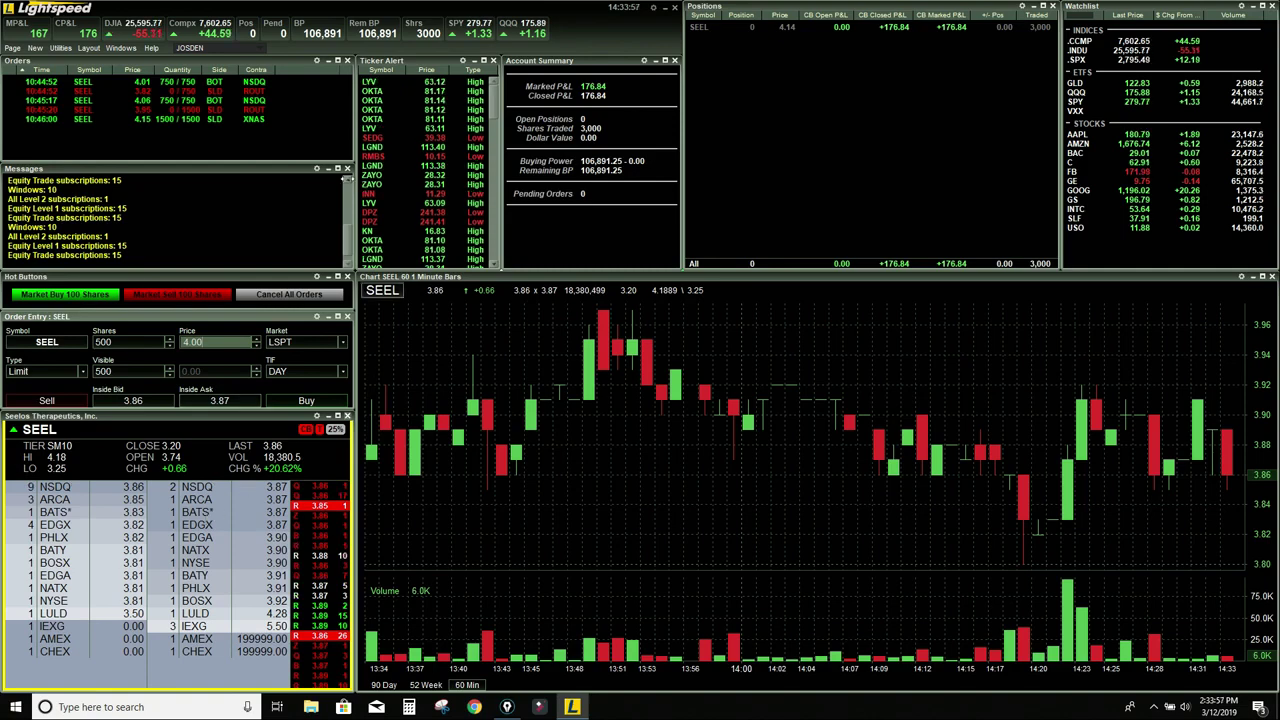
Create a new custom order command in the configuration settings and name it BUY500ASK
click(67, 50)
click(71, 64)
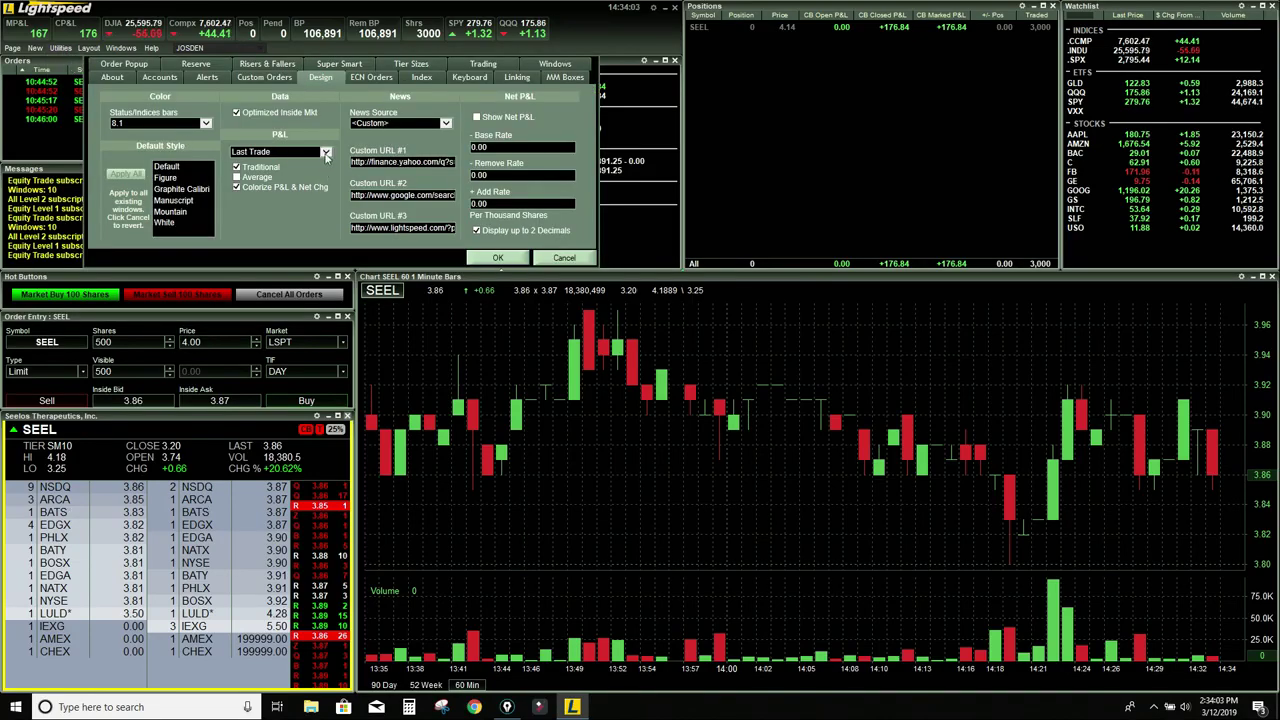
click(262, 80)
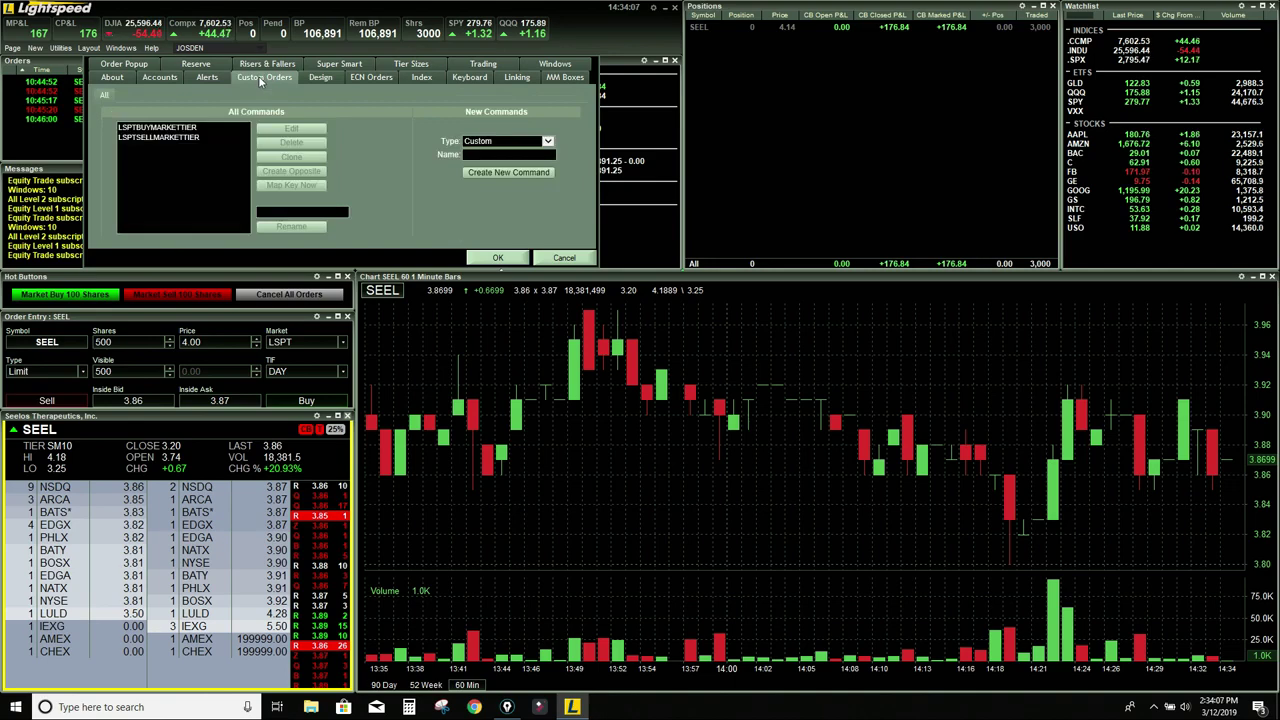
click(495, 173)
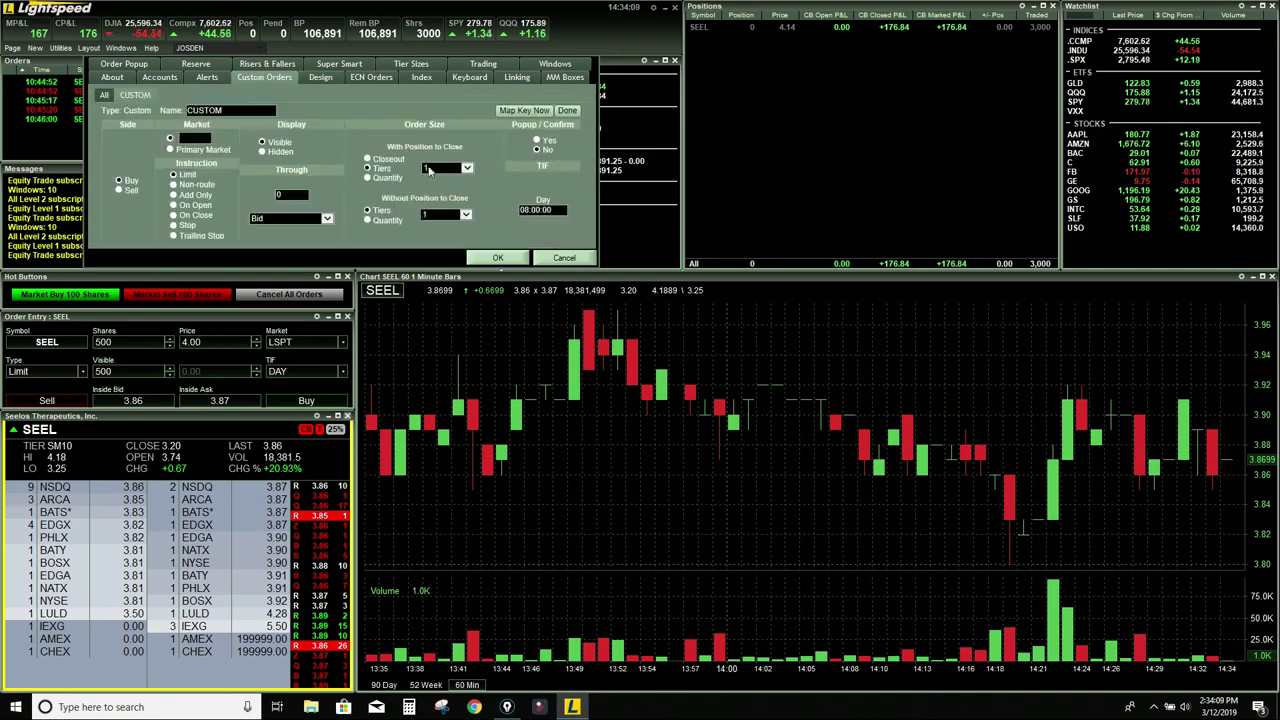
double_click(205, 110)
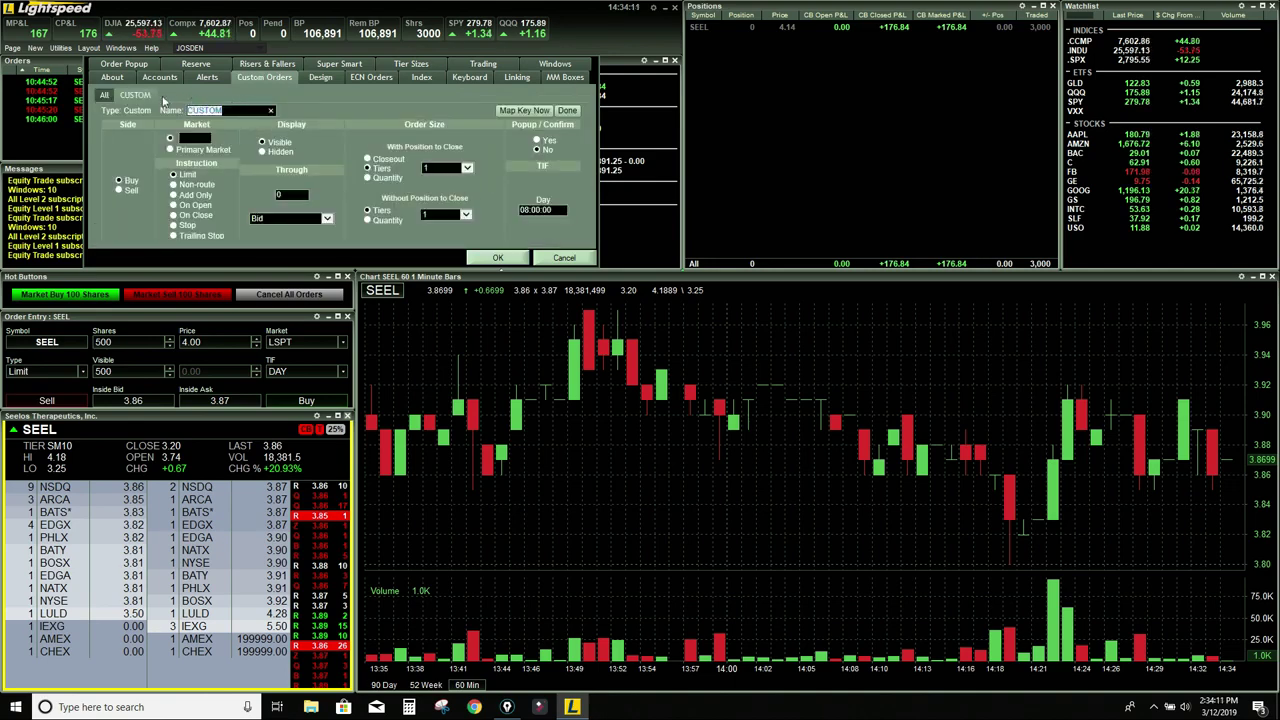
key(BackSpace)
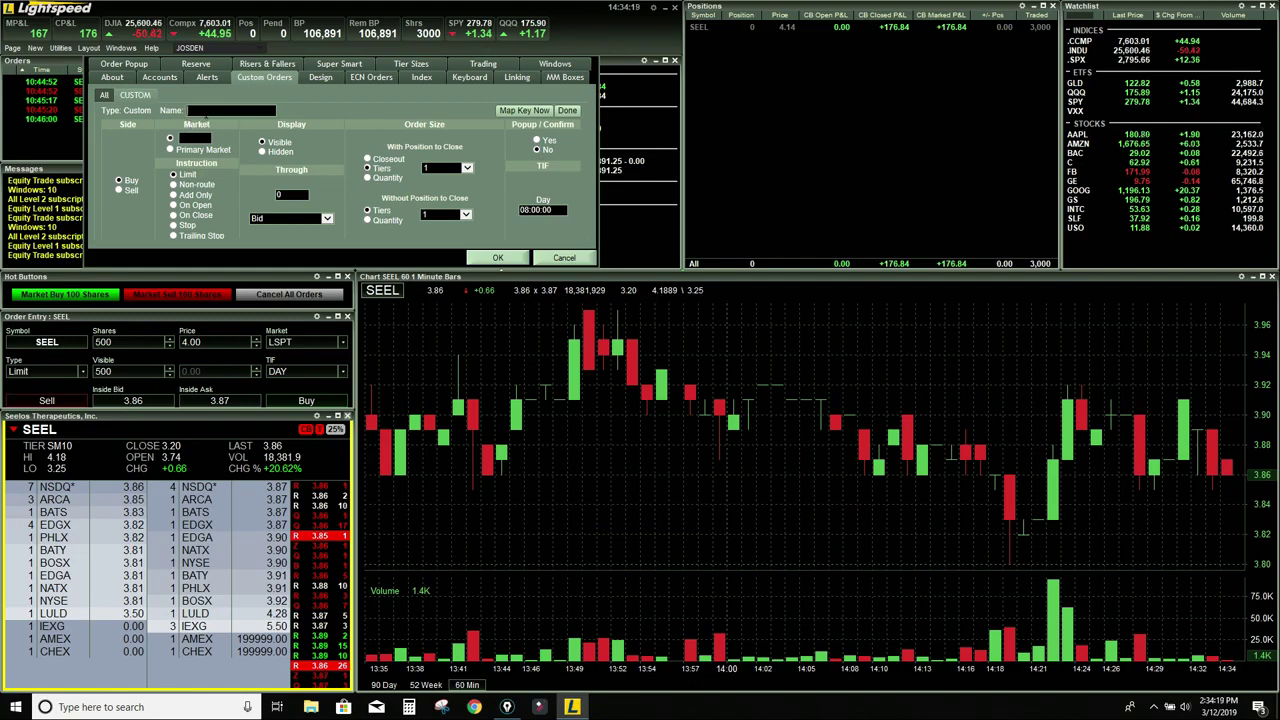
text(BUY500)
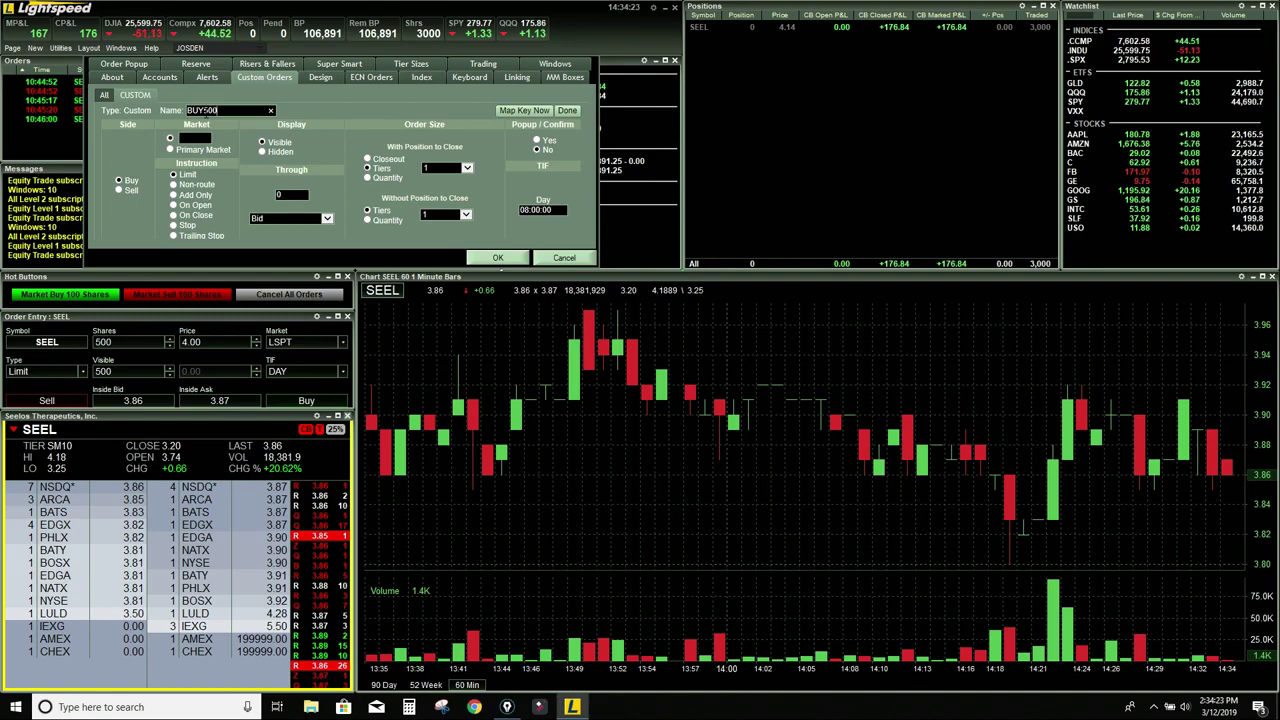
text(ASK)
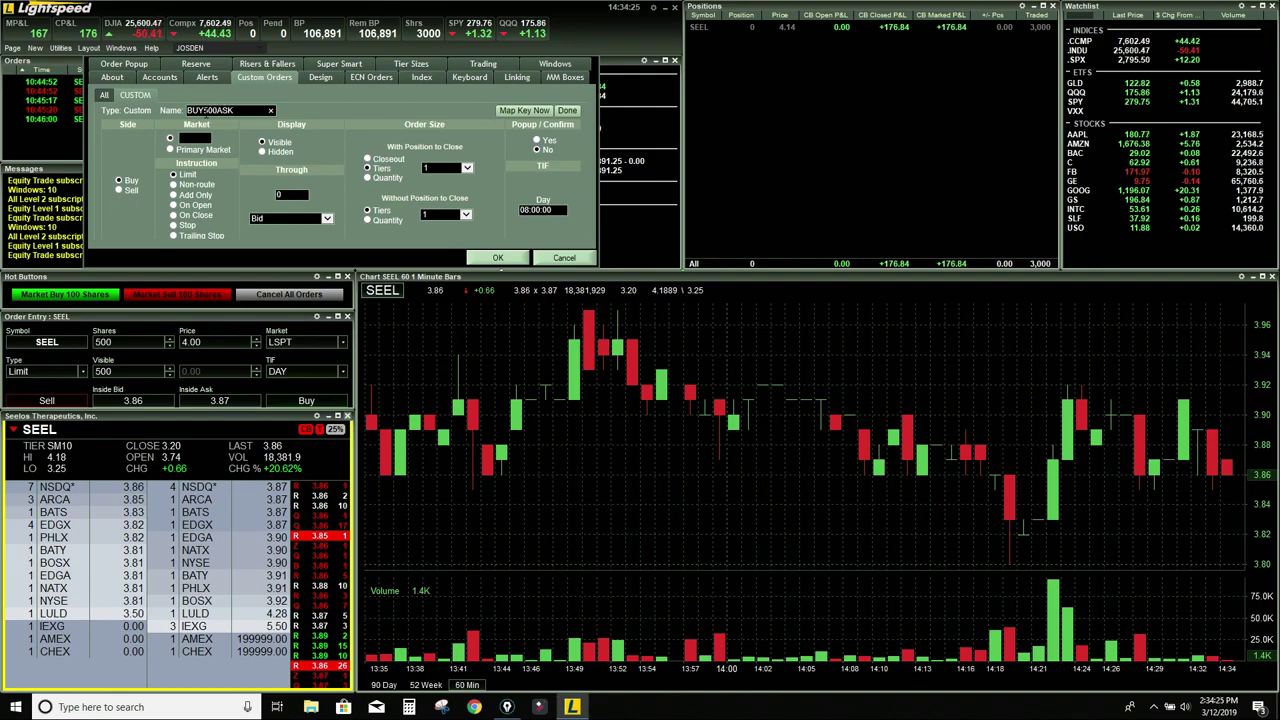
Set the buy command's market to NSDQ and its limit price to 0.03 through the Ask
key(Tab)
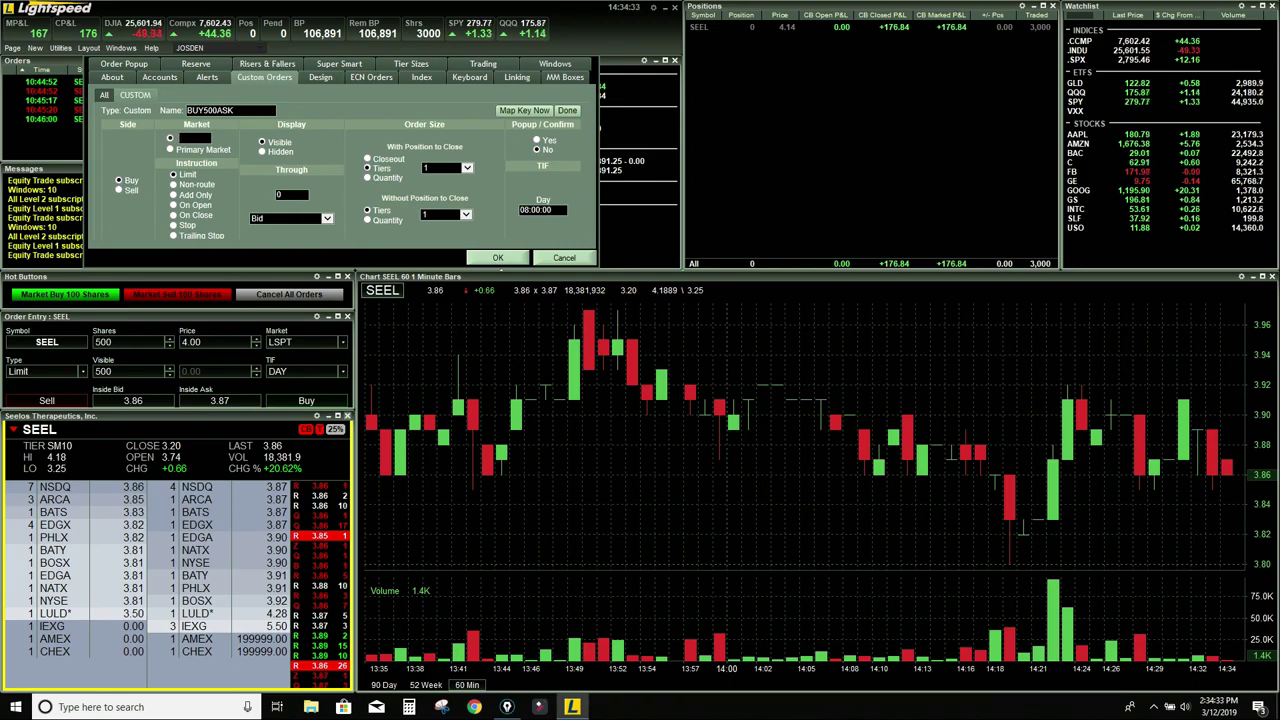
text(NSDQ)
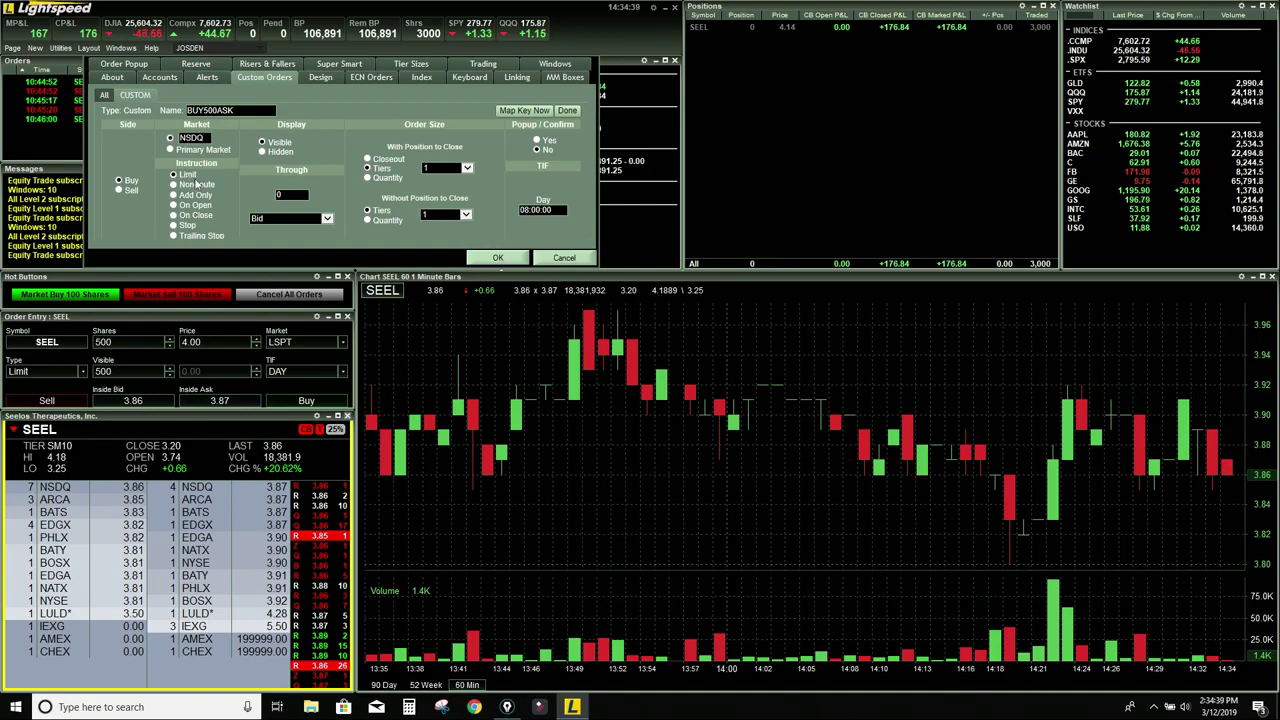
click(327, 219)
click(313, 230)
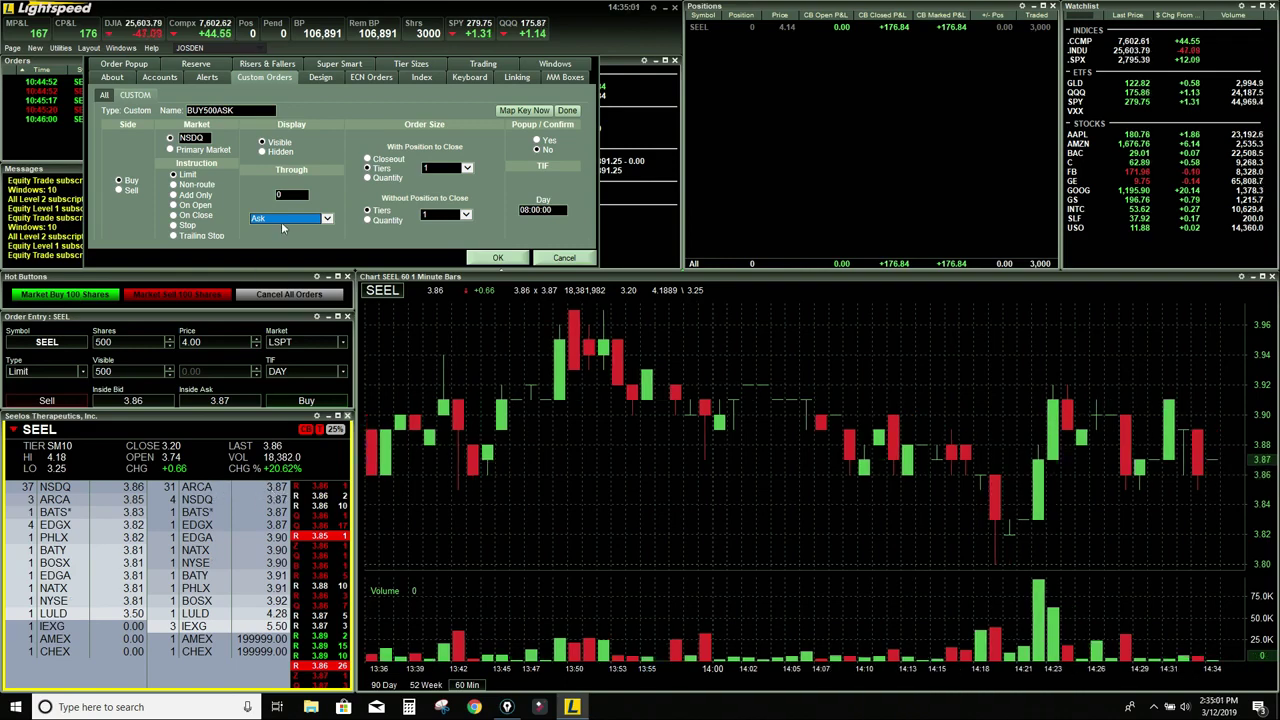
click(296, 192)
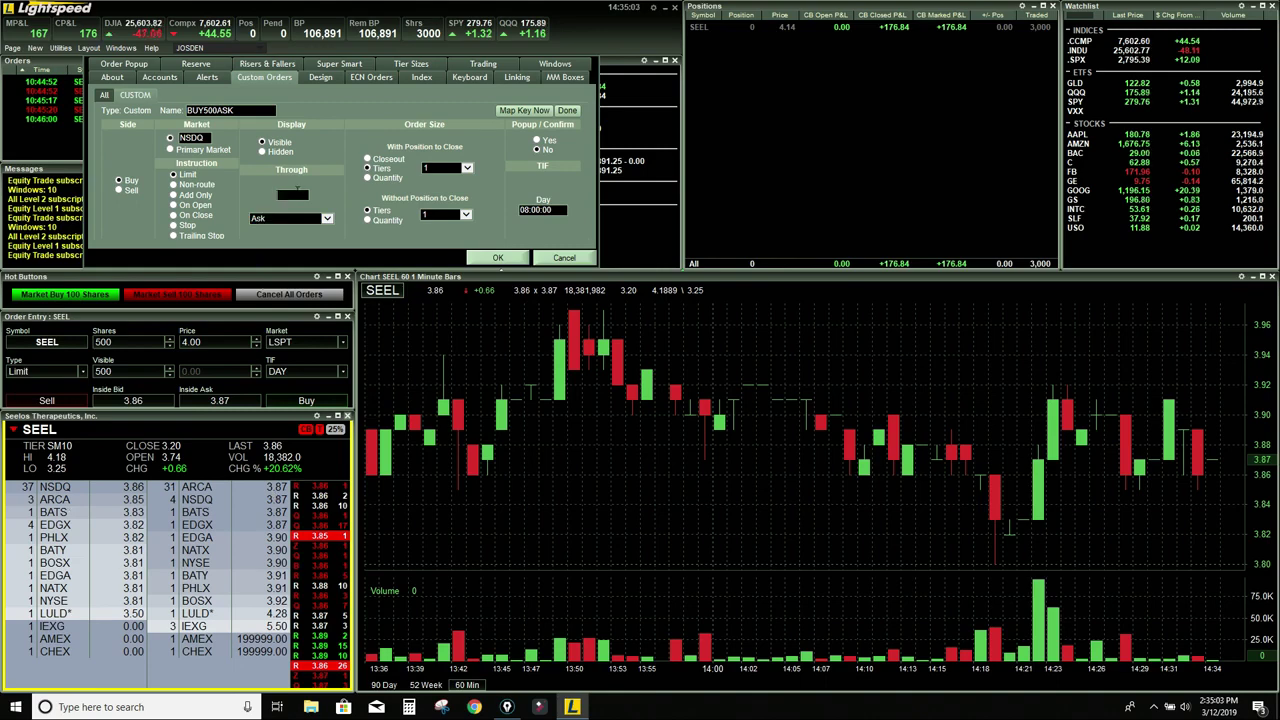
text(03)
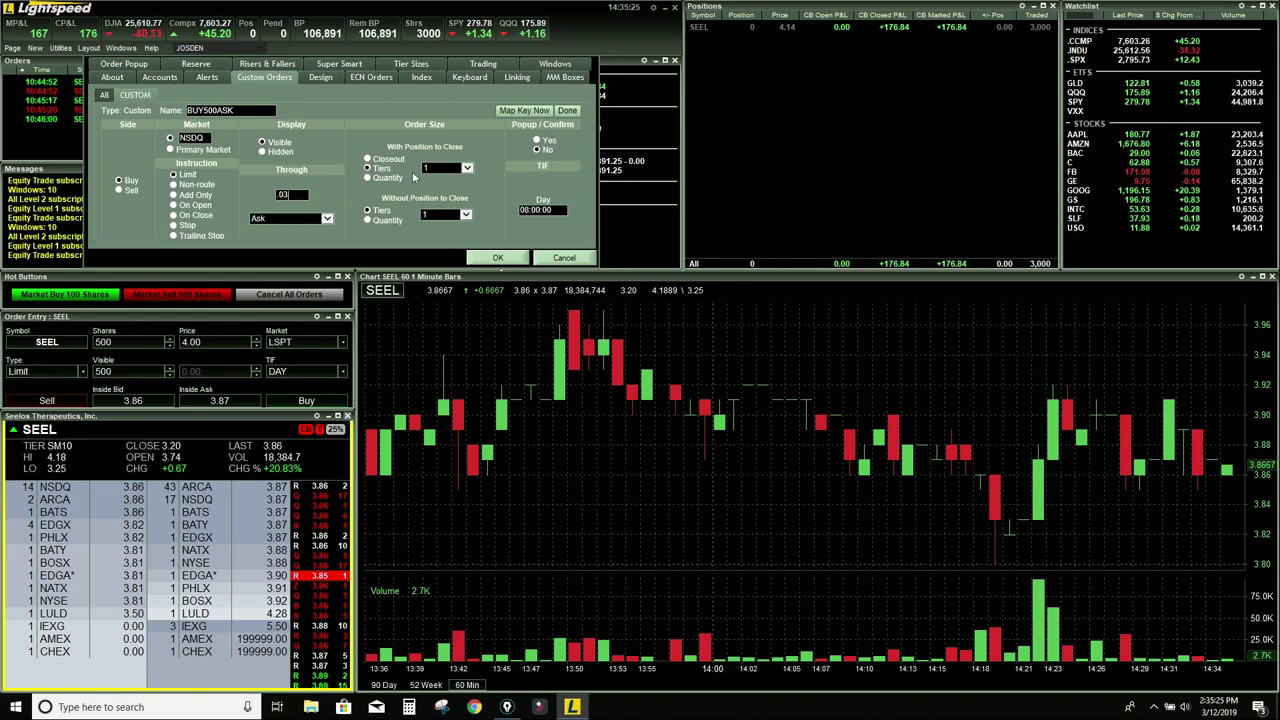
Set the order size to a fixed quantity of 500, both with and without a position to close
click(378, 178)
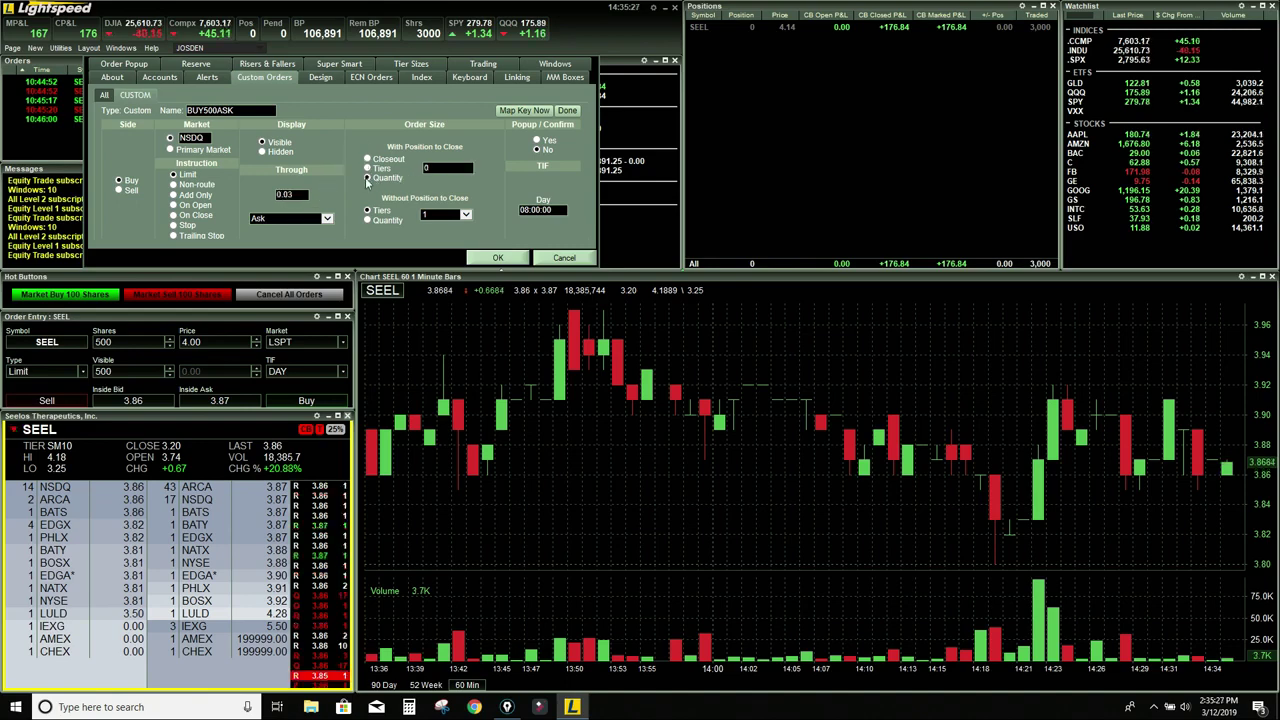
click(449, 171)
text(500)
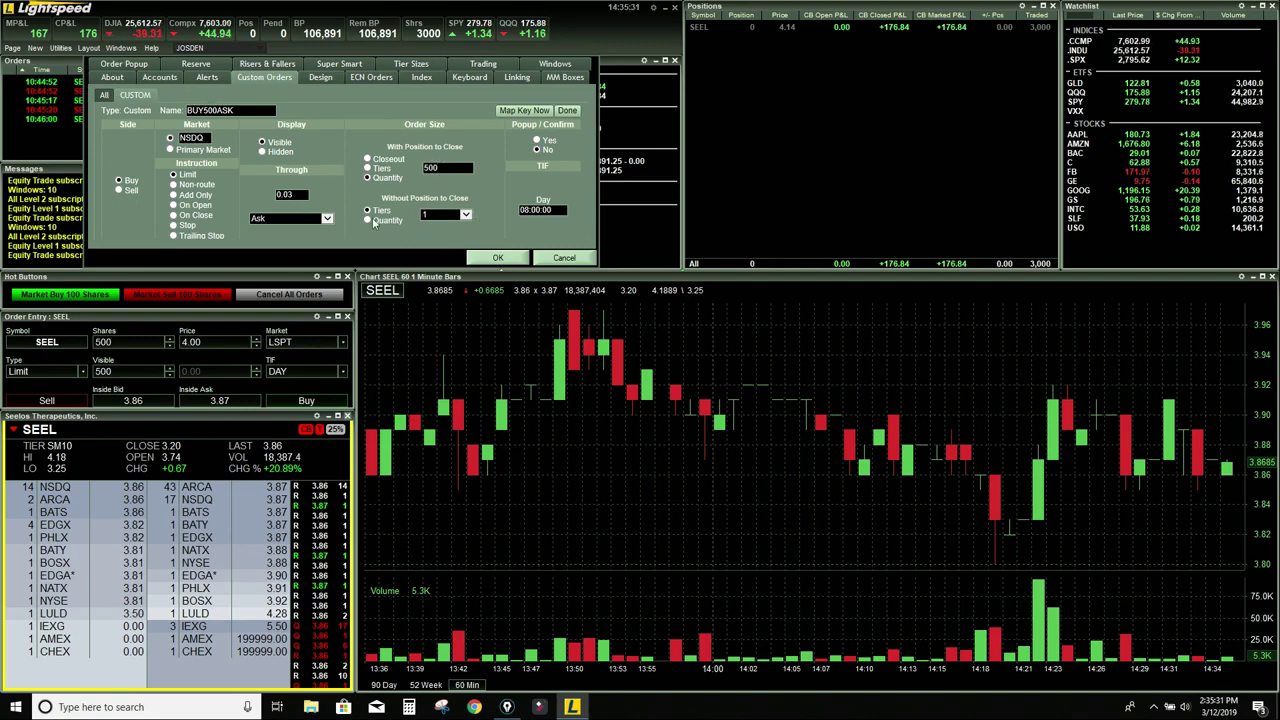
click(367, 220)
click(421, 215)
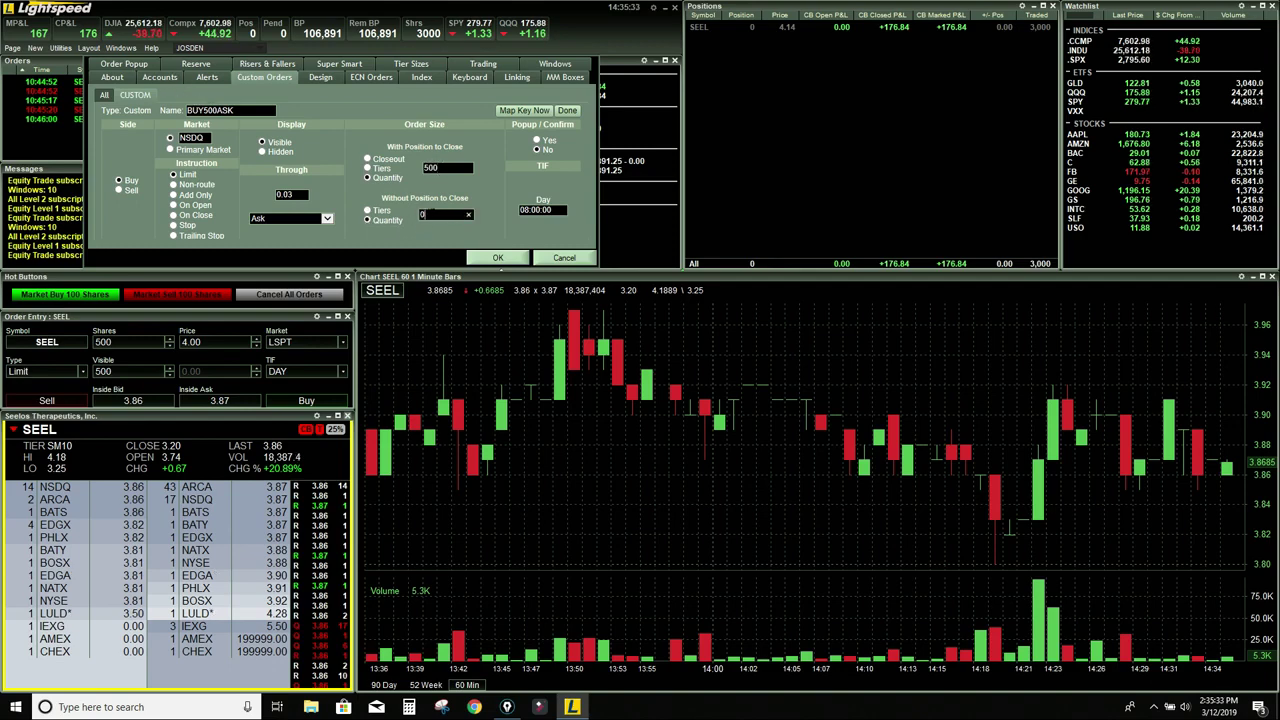
text(500)
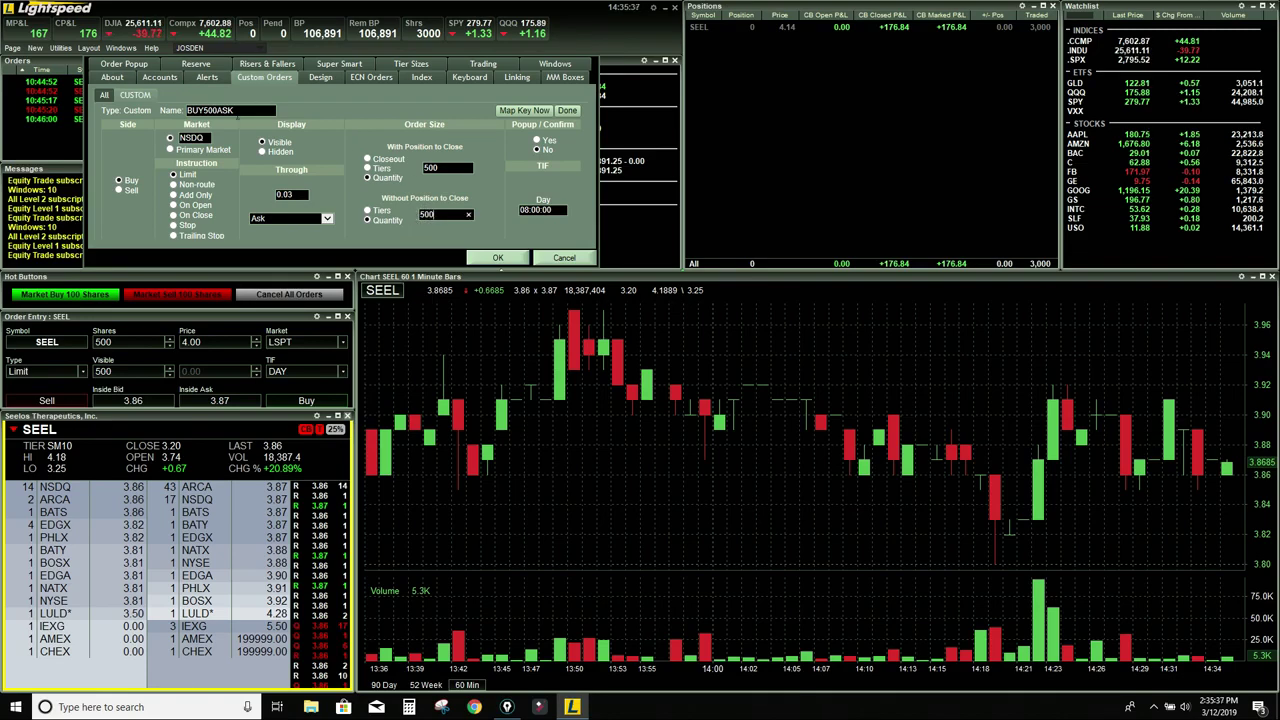
Map the BUY500ASK command to Ctrl+D, showing only the Ctrl combinations, and save the configuration
click(525, 111)
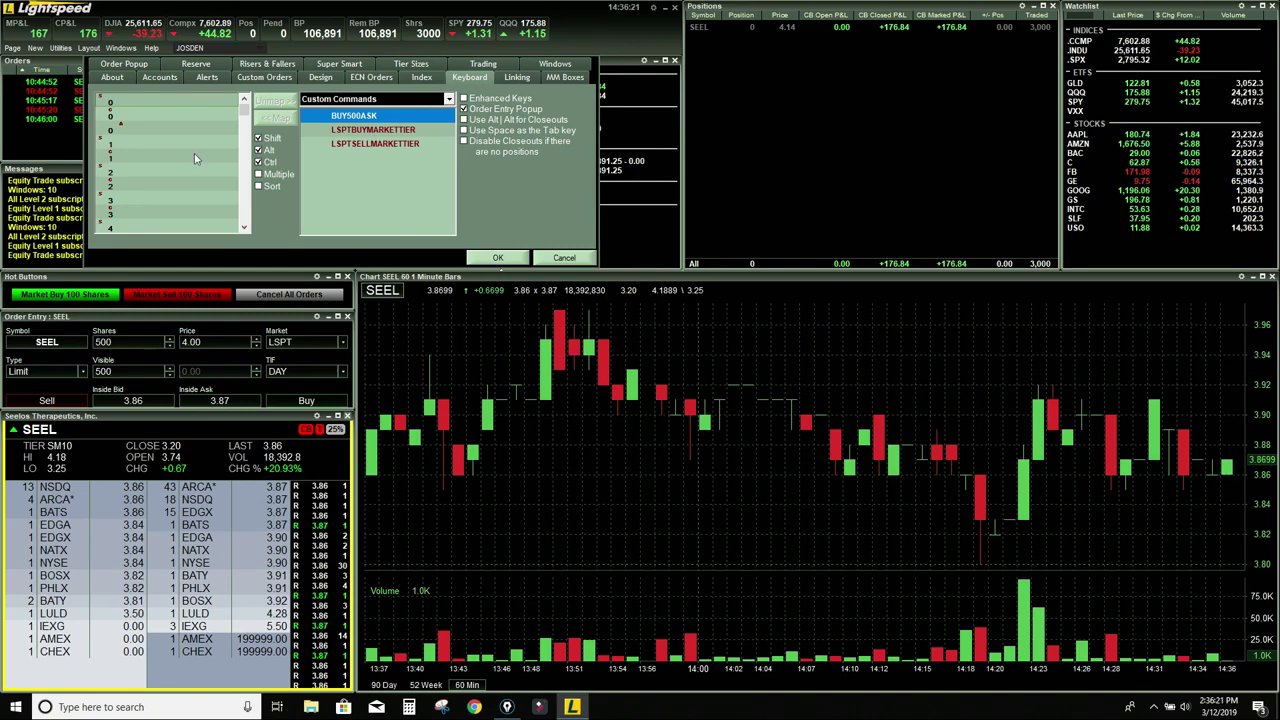
click(258, 150)
click(258, 162)
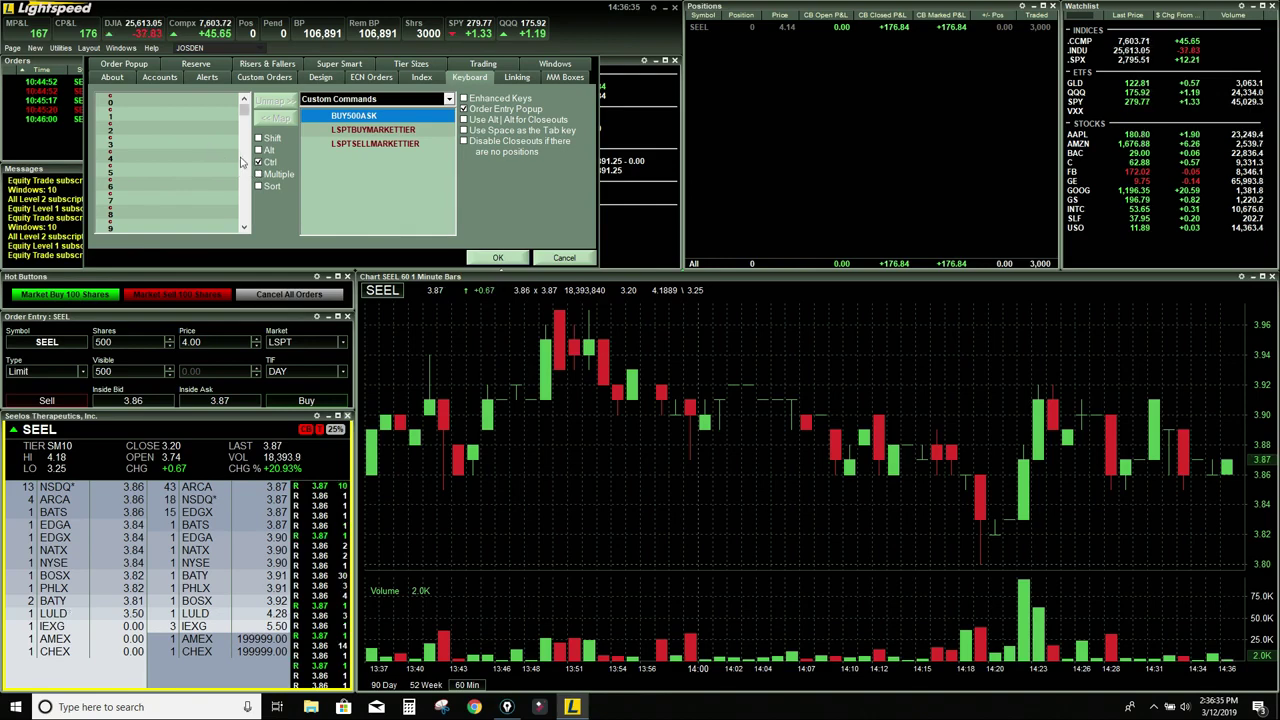
drag(243, 111, 244, 121)
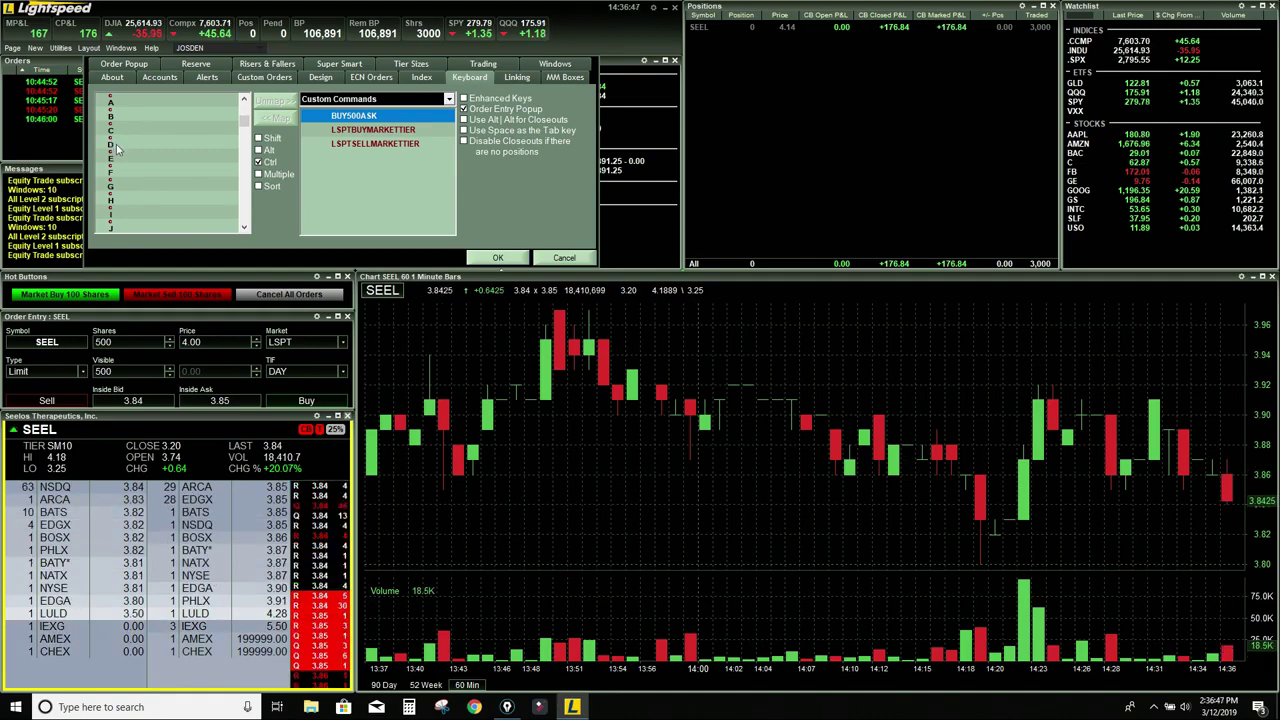
click(115, 145)
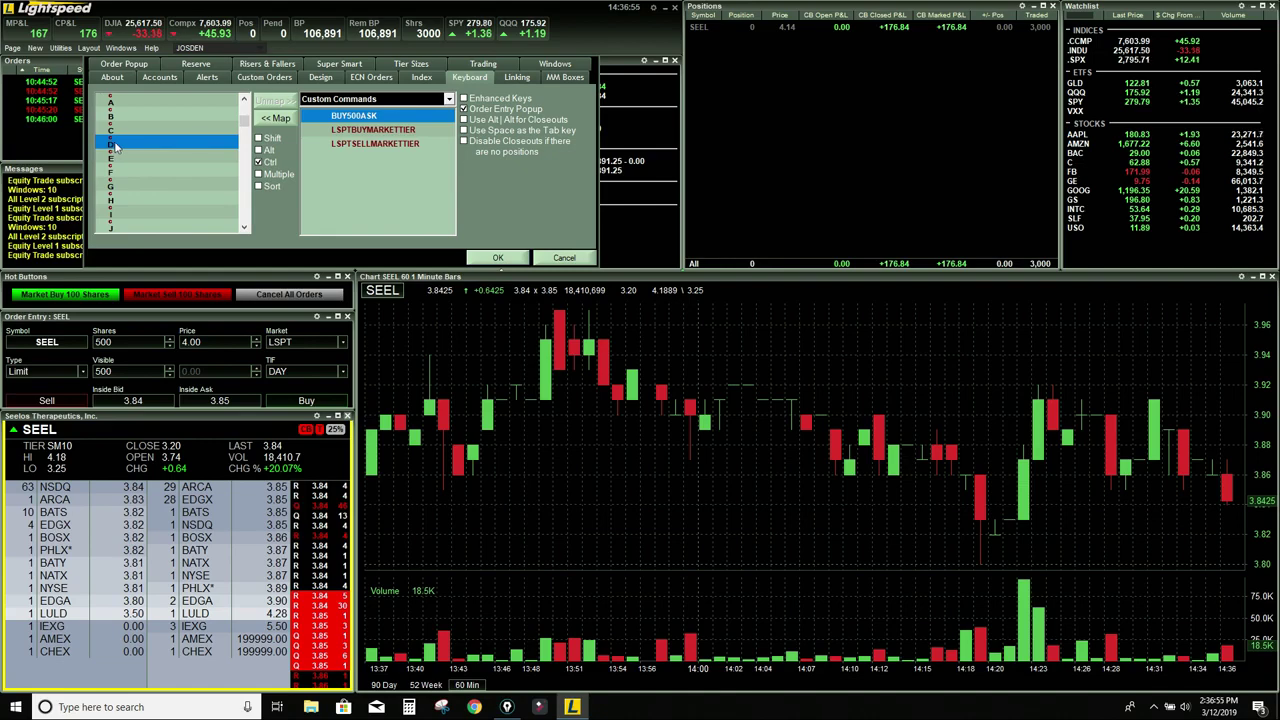
click(283, 119)
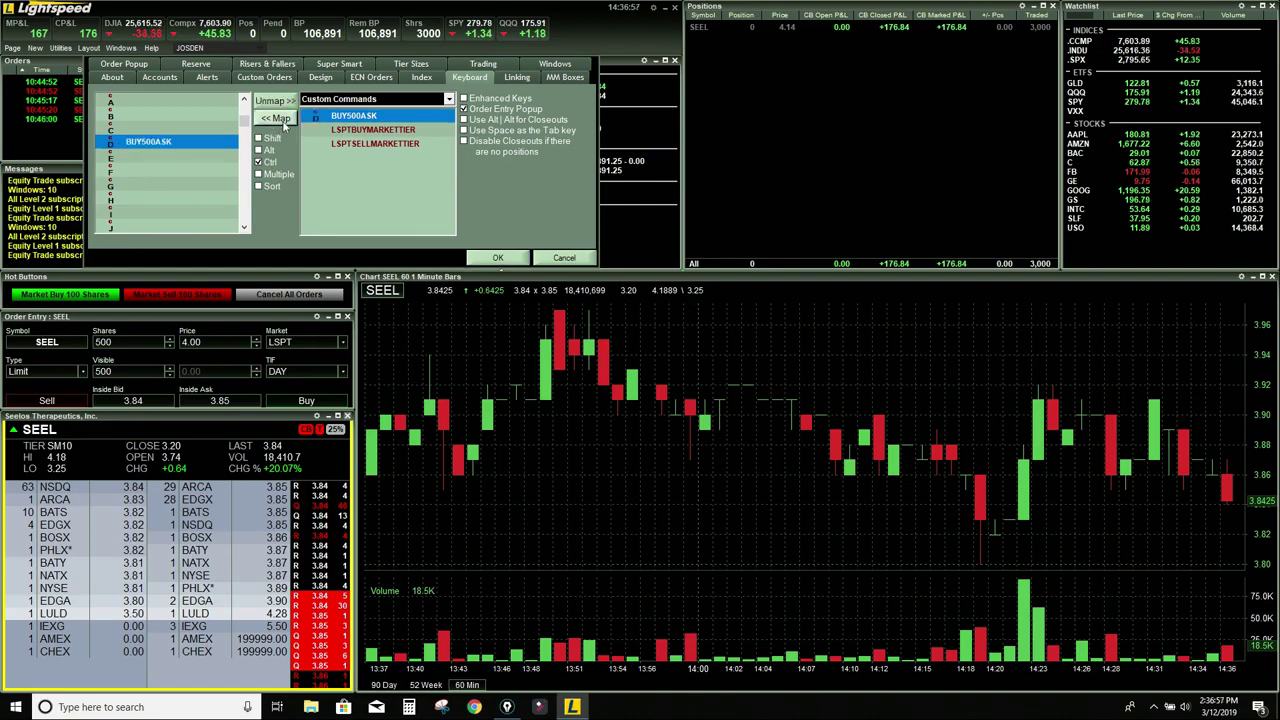
click(498, 258)
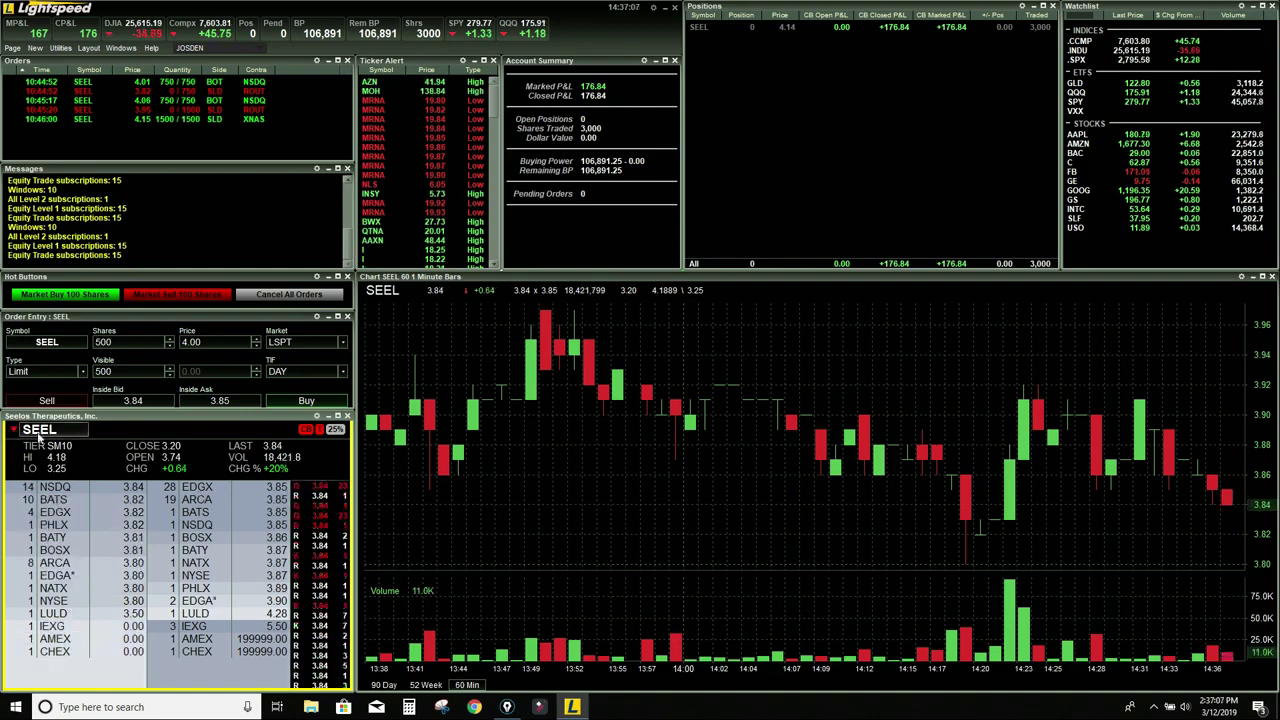
Create another custom order command in the configuration settings and name it SELLHALFPOSITION
click(61, 48)
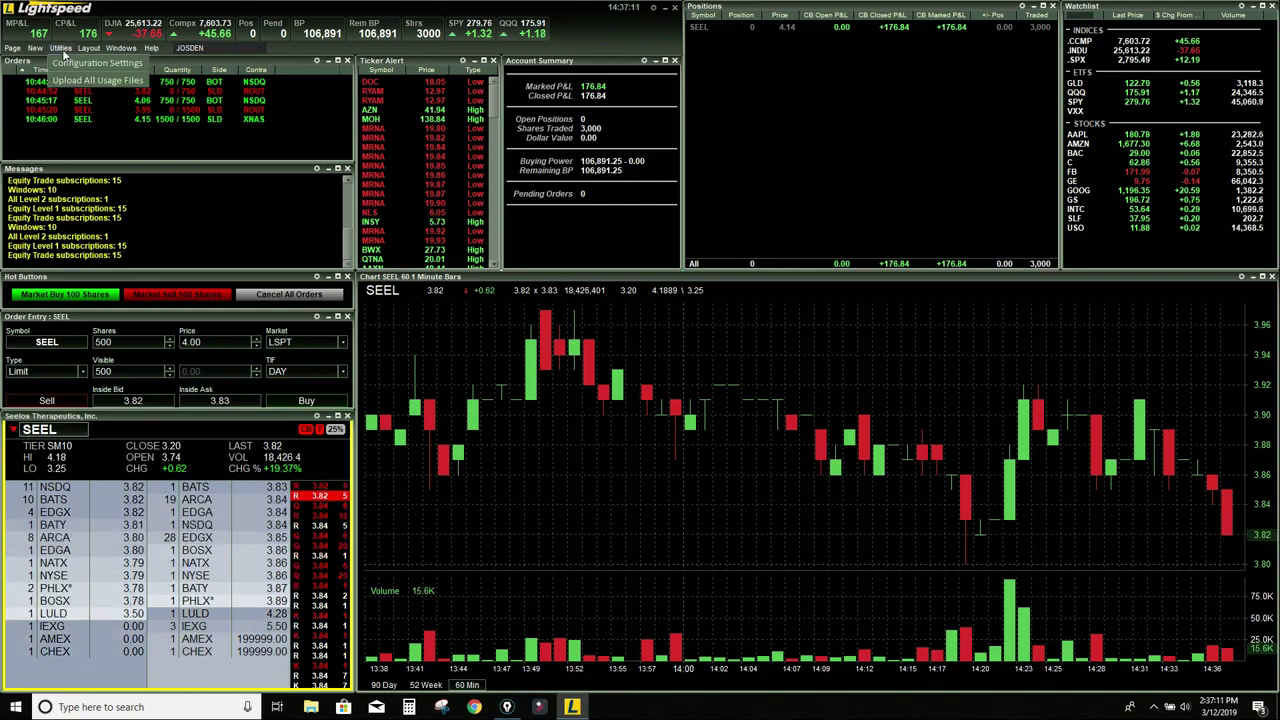
click(77, 63)
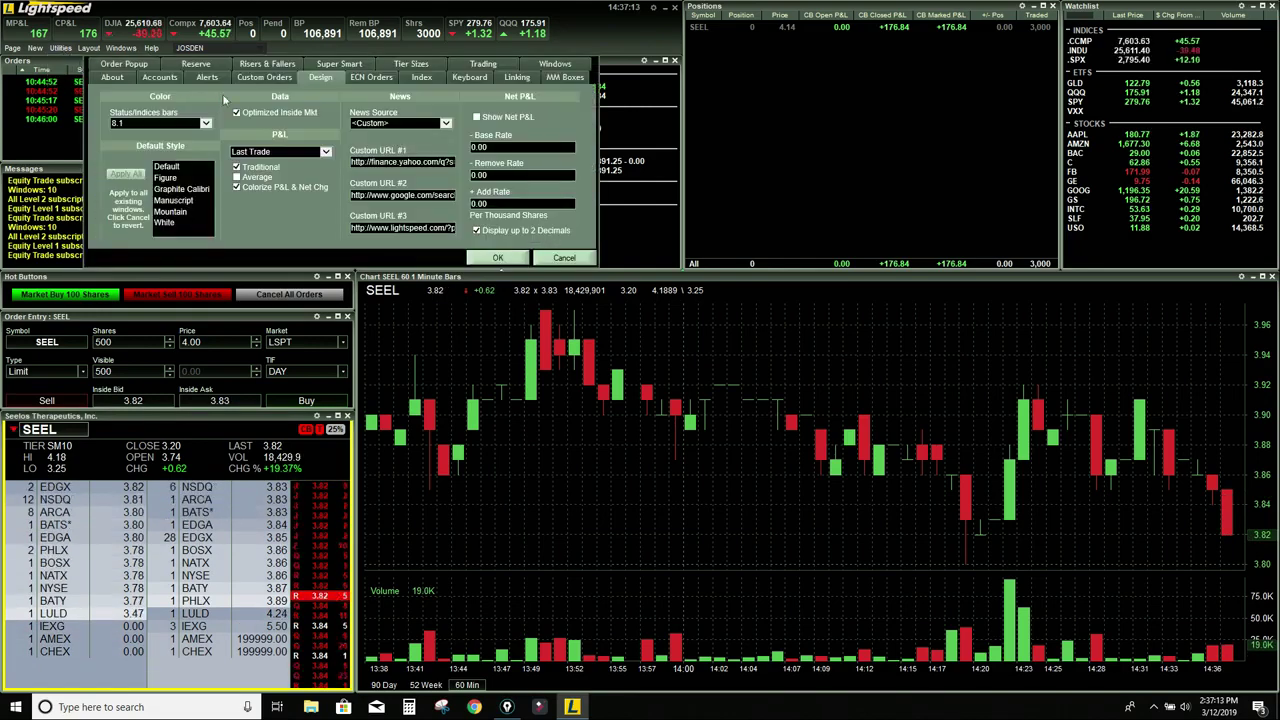
click(251, 83)
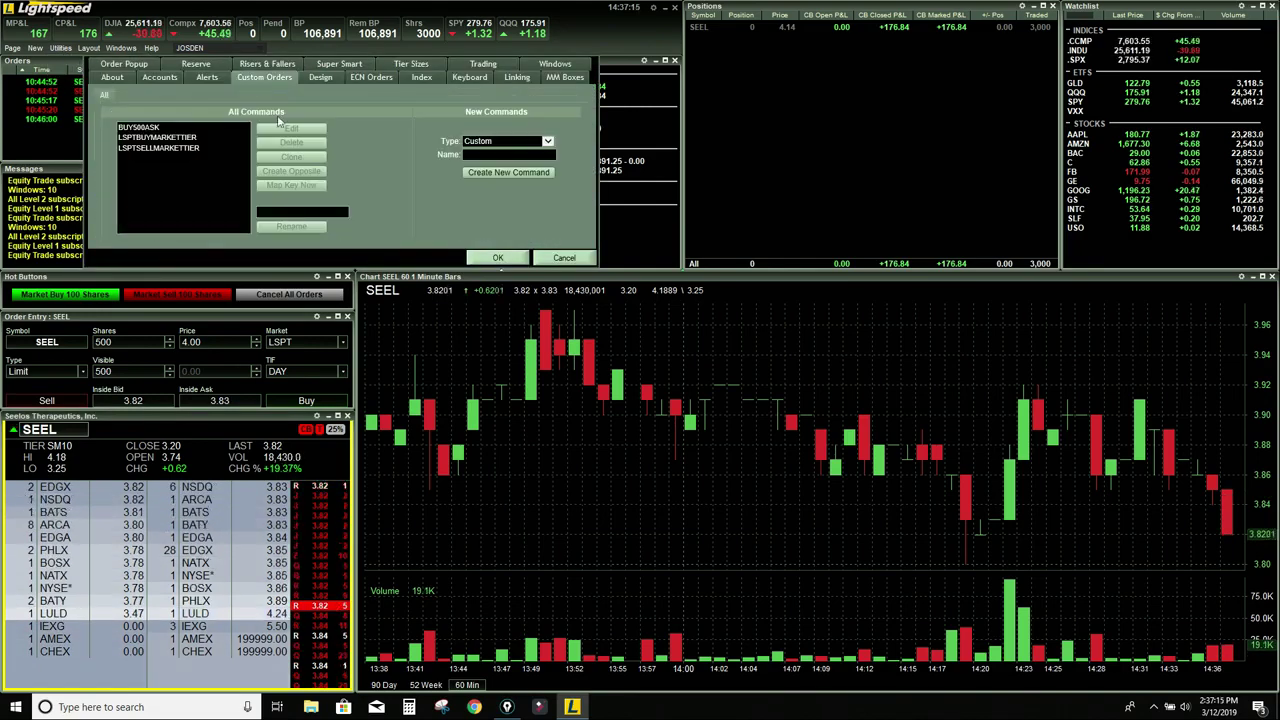
click(505, 173)
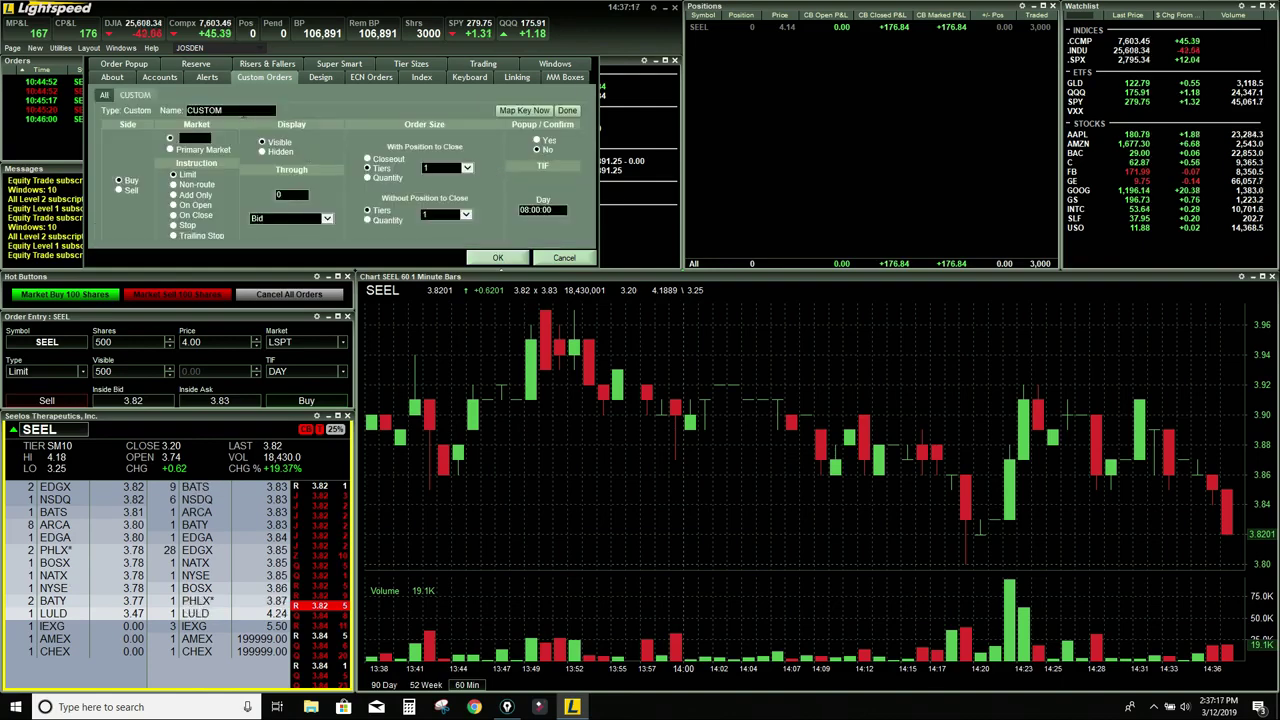
click(240, 111)
key(BackSpace)
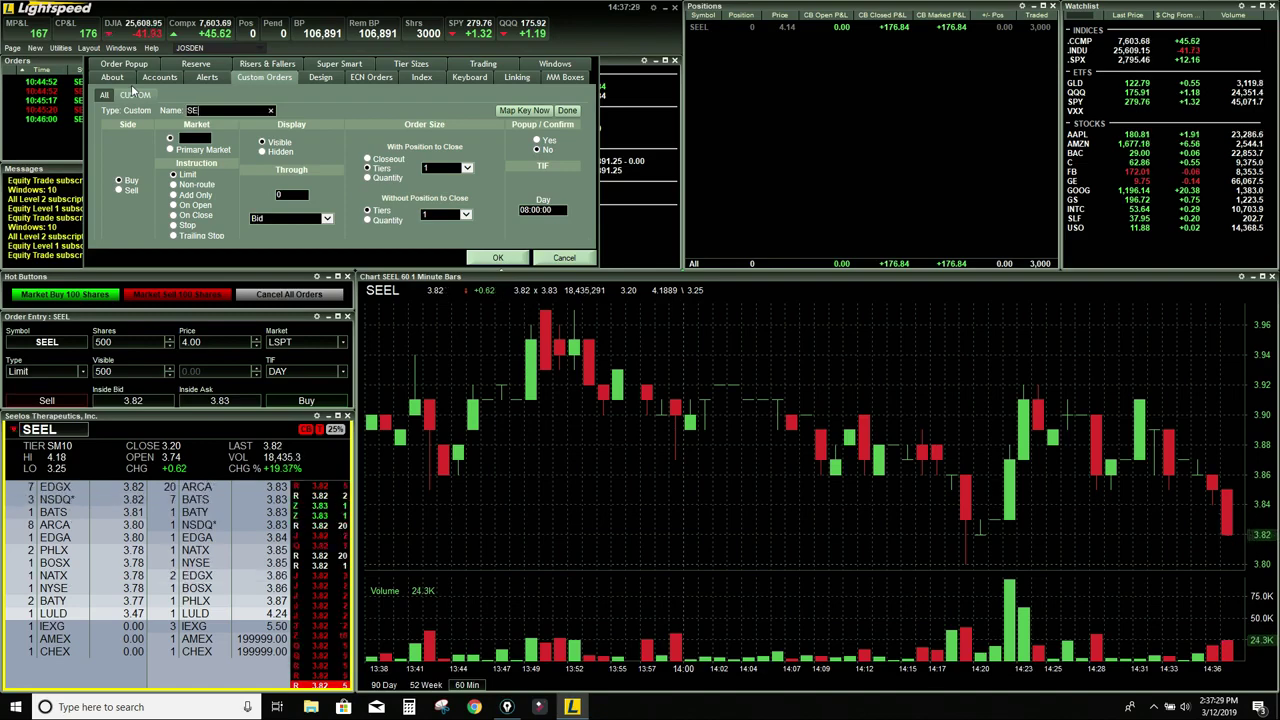
text(SELLHALFPOSI)
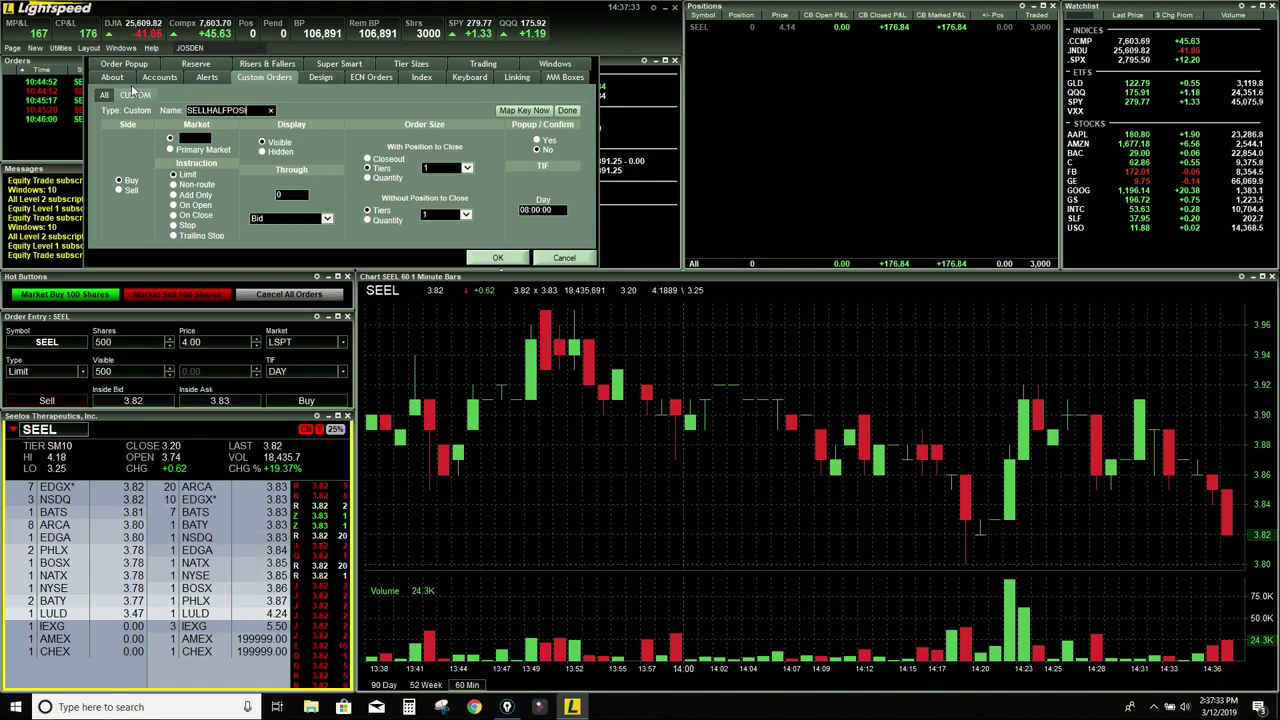
text(TION)
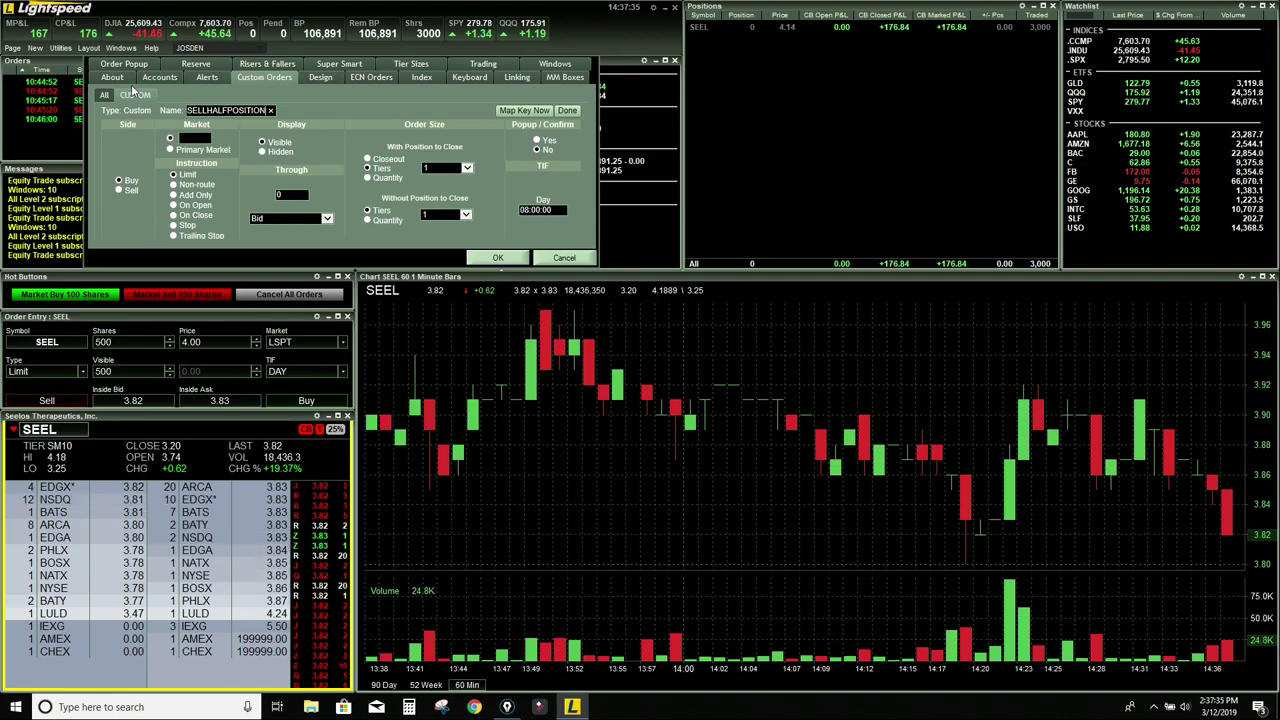
Set the SELLHALFPOSITION command to the Sell side, with market NSDQ and its price based on the Ask
click(119, 190)
text(NS)
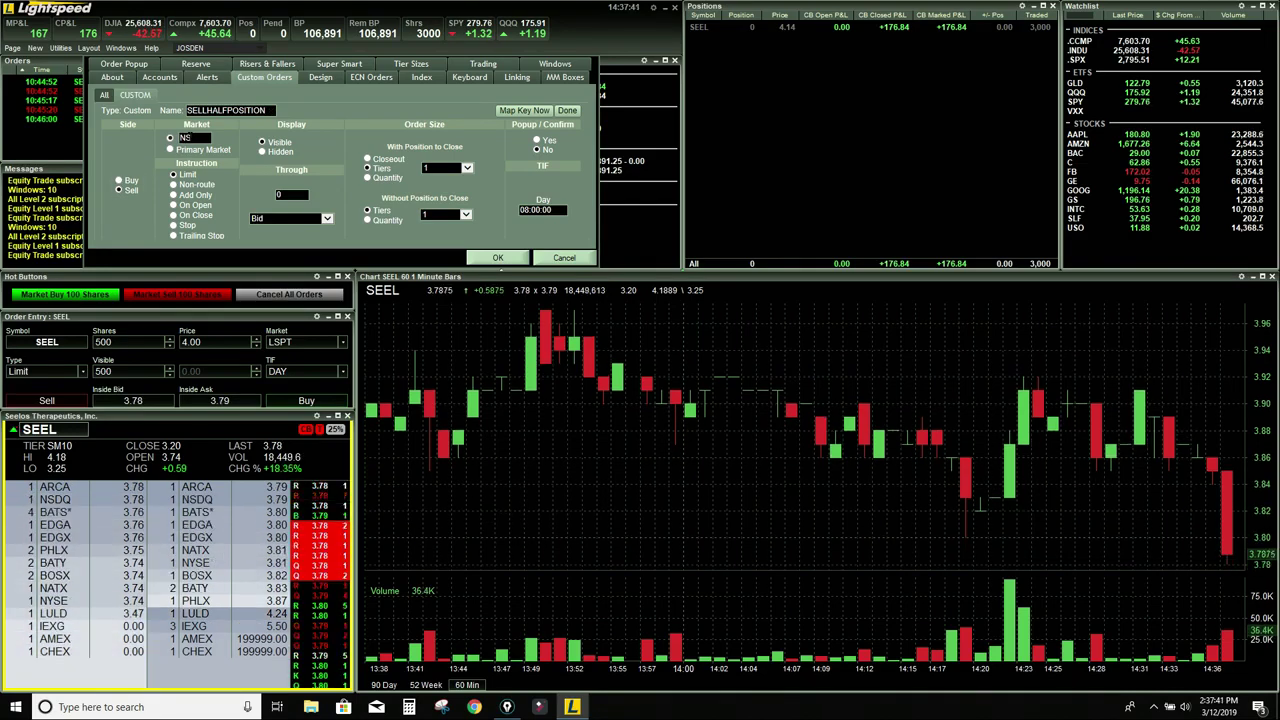
text(DQ)
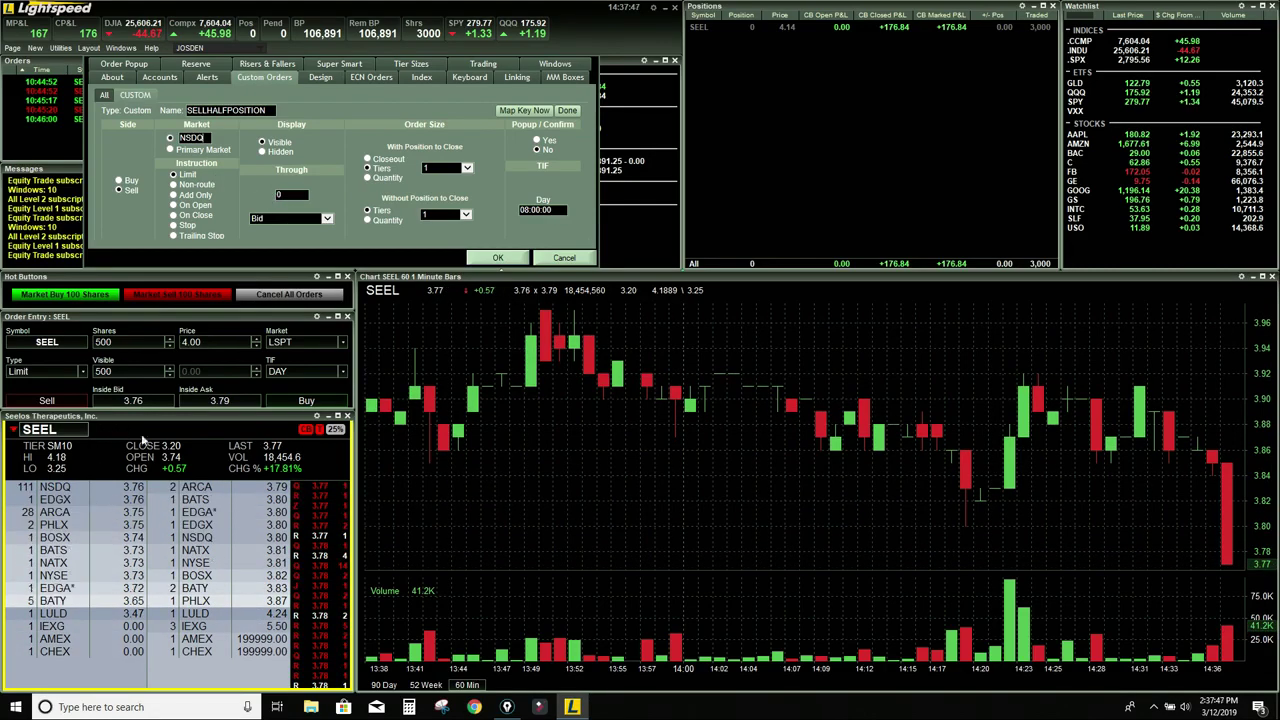
click(295, 219)
click(302, 231)
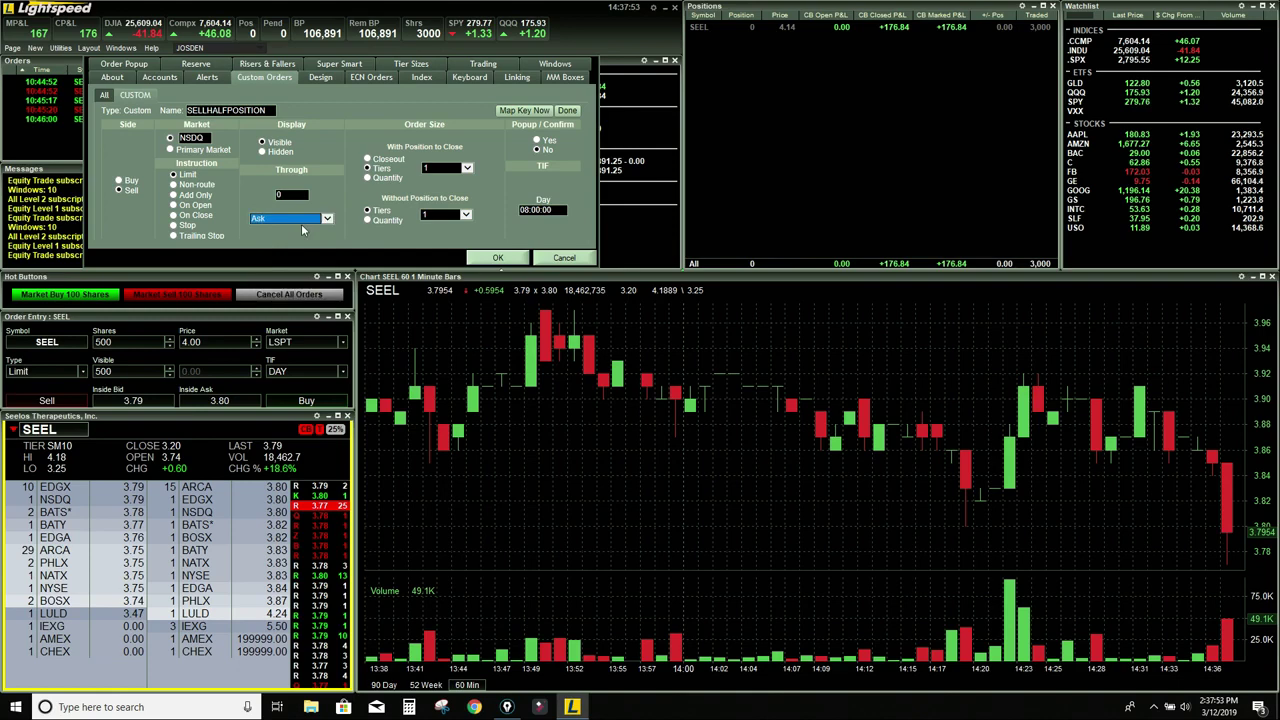
Set the order size to a 1/2 pos closeout with a position to close and tier 1/2 without one
click(367, 160)
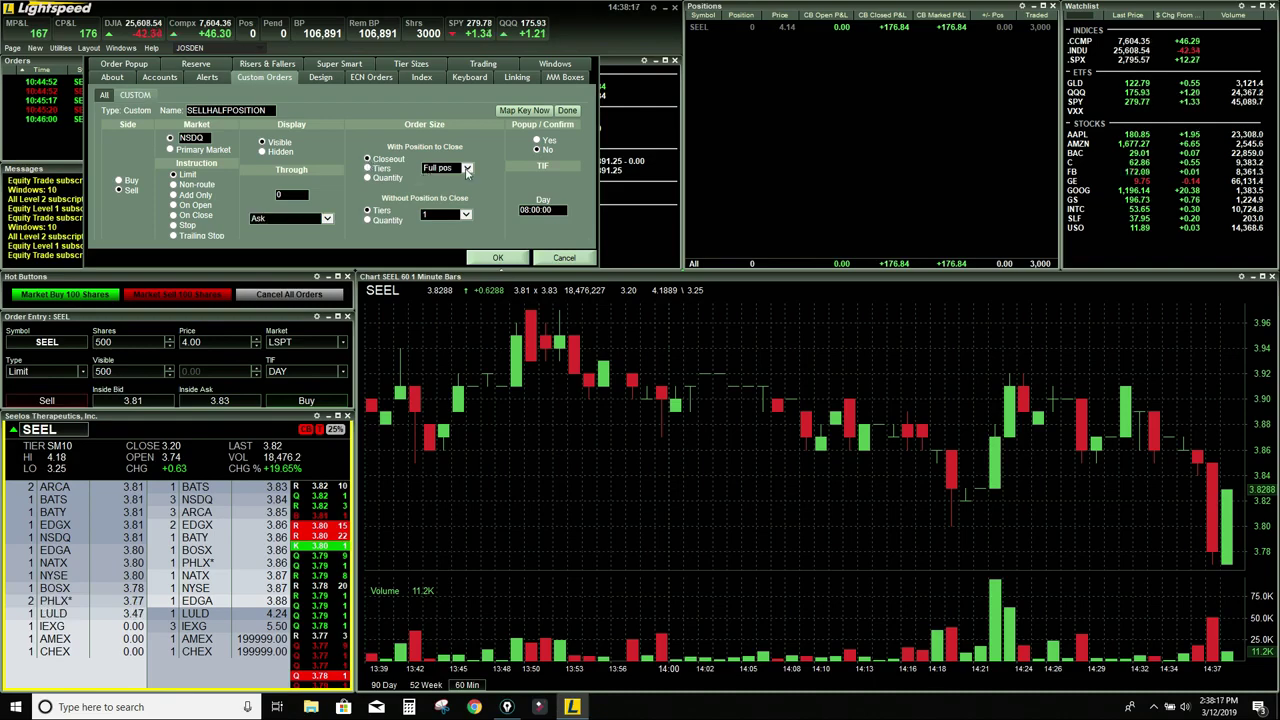
click(465, 169)
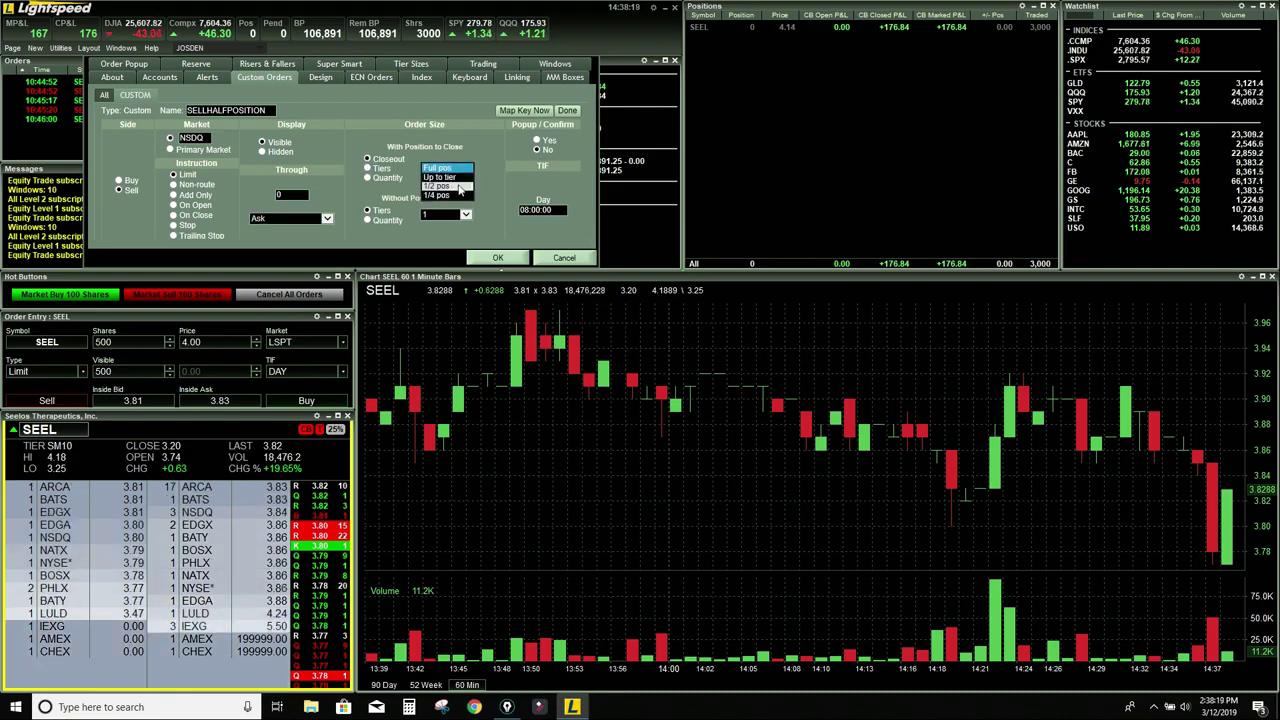
click(440, 186)
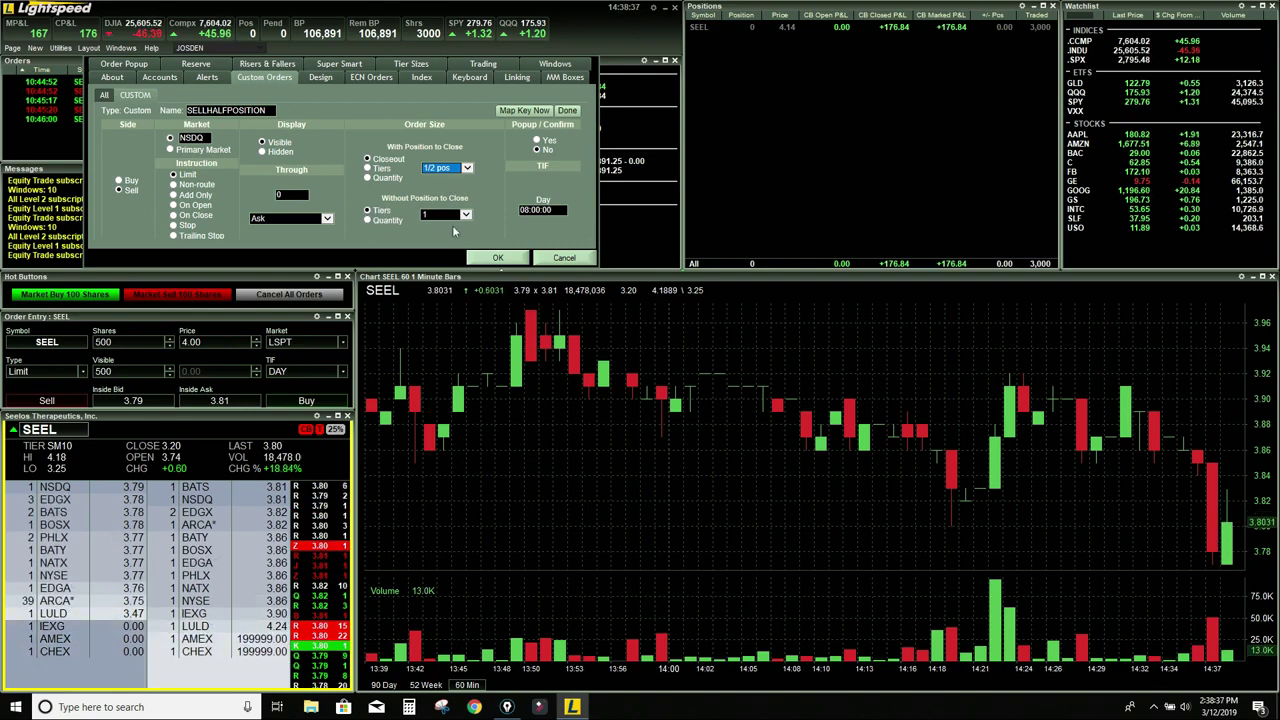
click(465, 215)
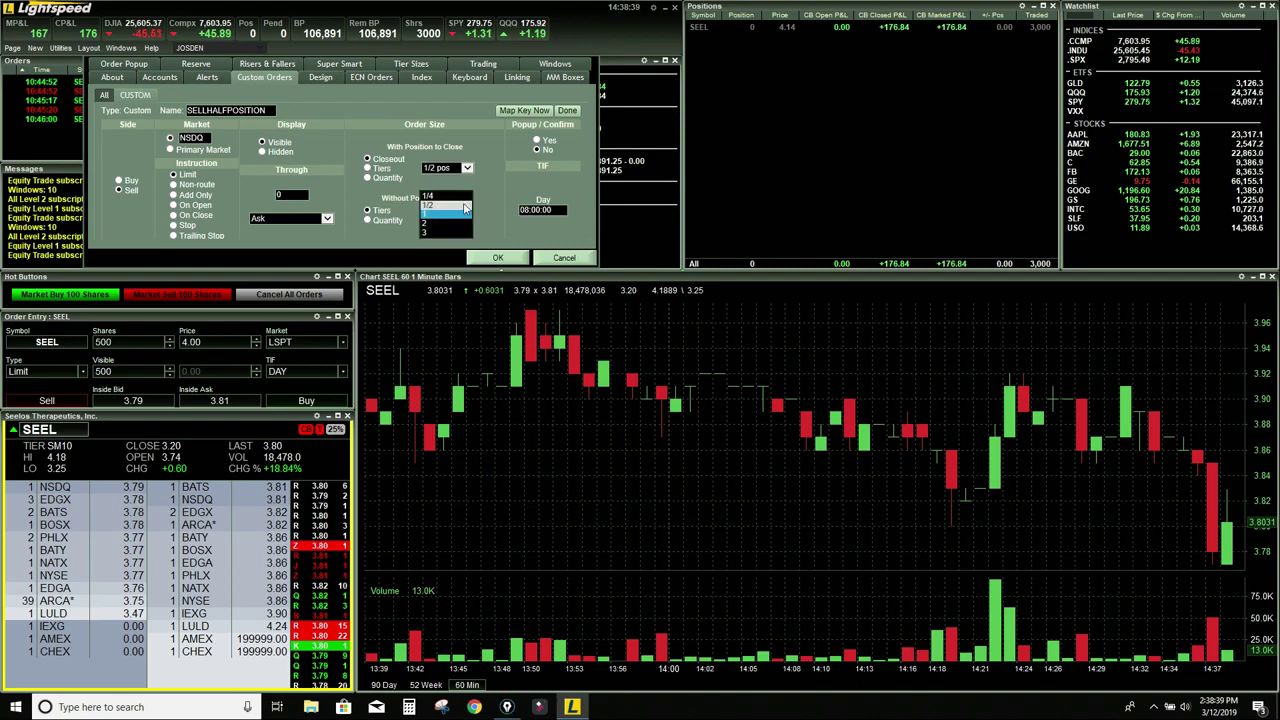
click(464, 207)
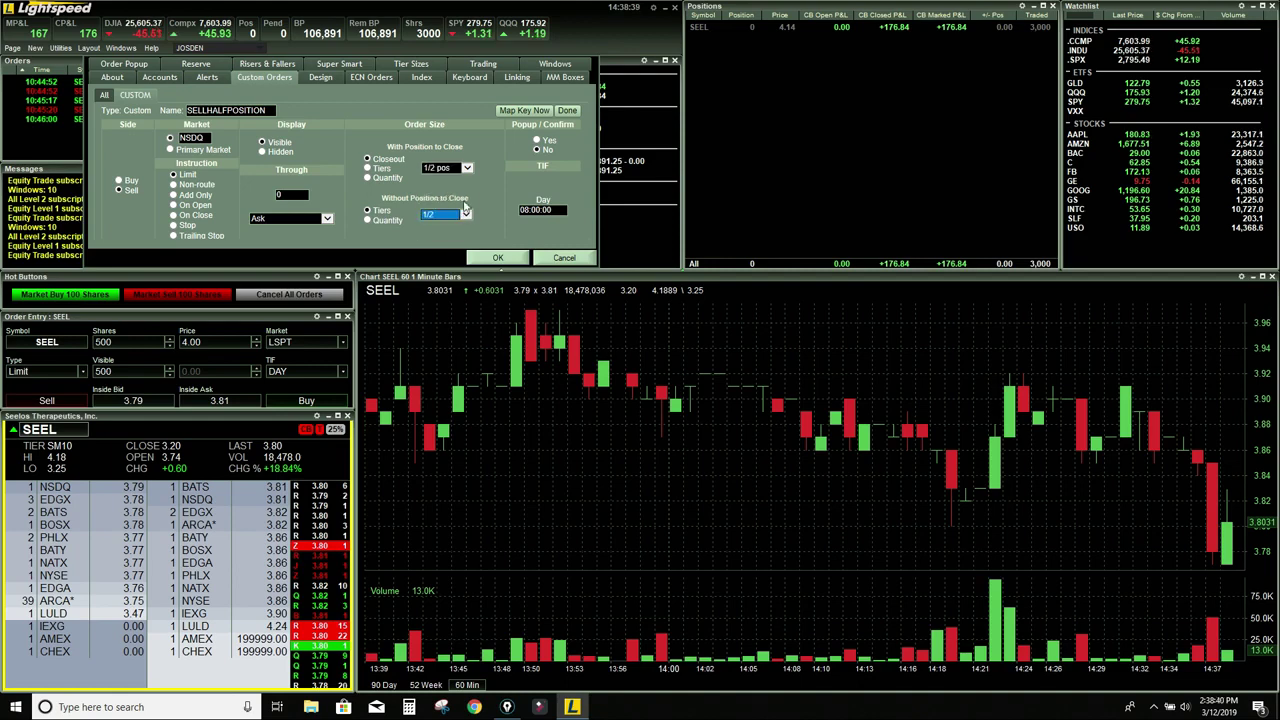
Map the SELLHALFPOSITION command to Ctrl+S, showing only the Ctrl combinations, and save the configuration
click(522, 111)
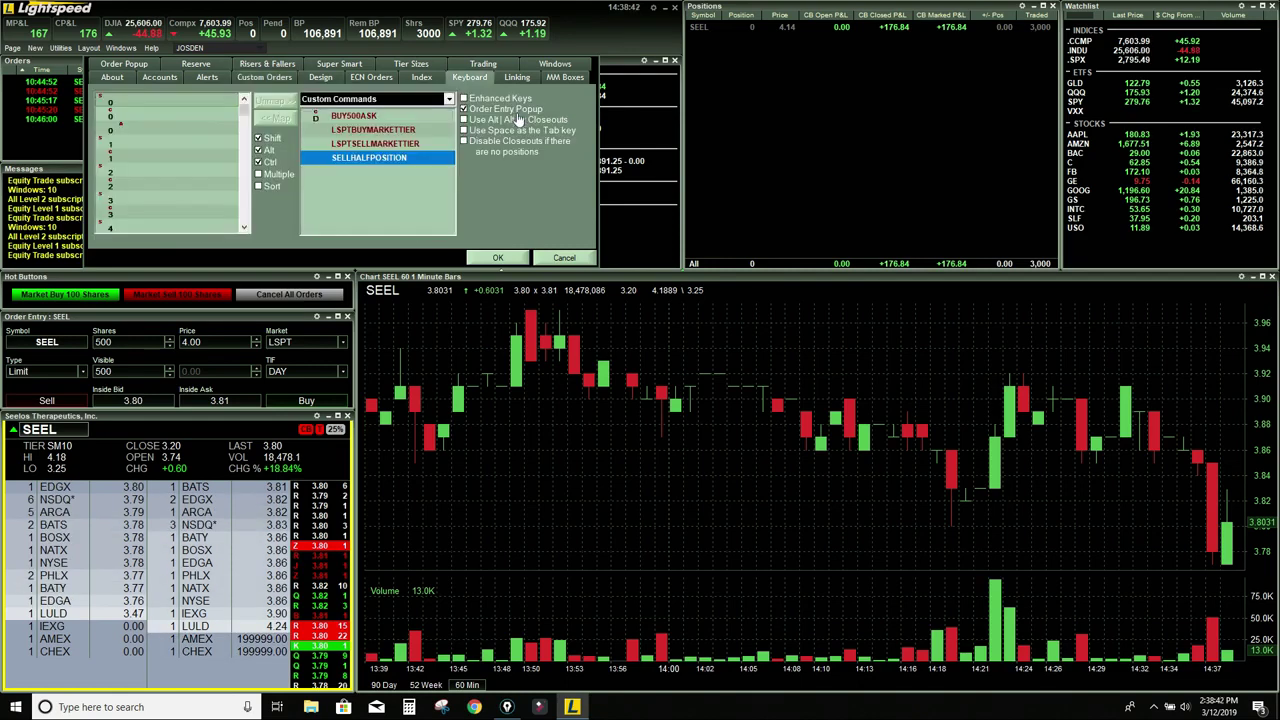
click(258, 138)
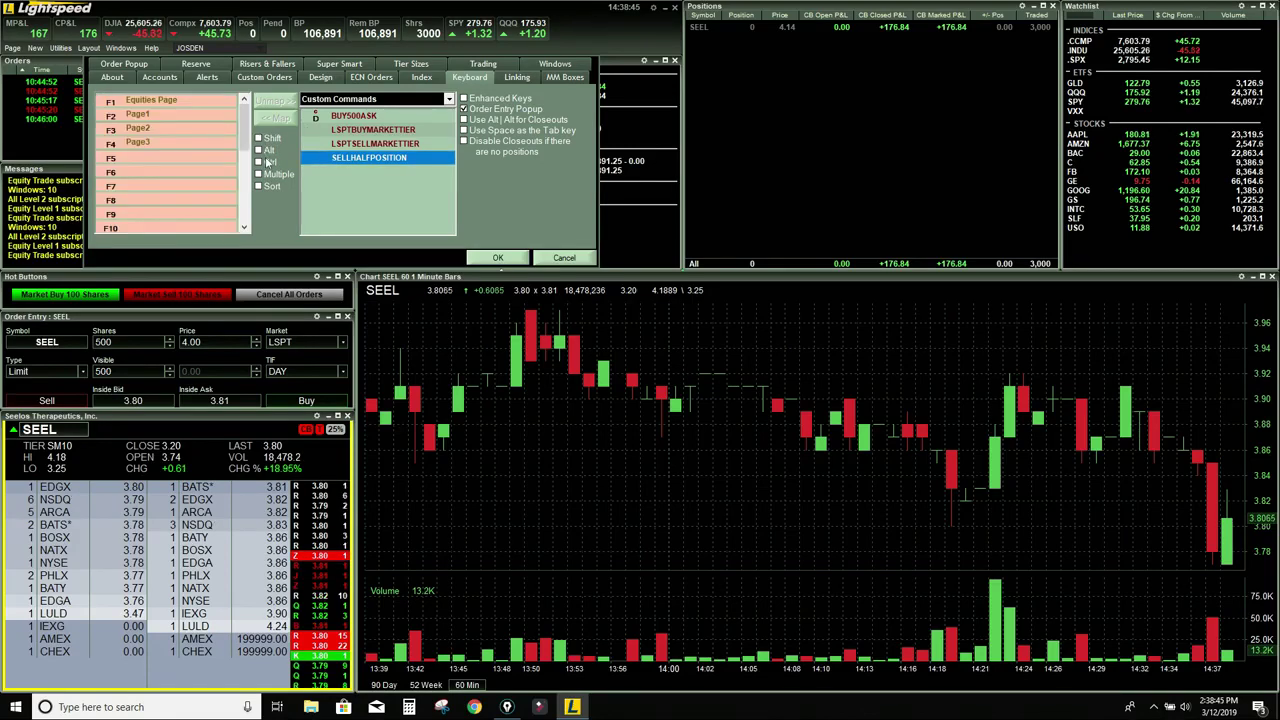
click(258, 162)
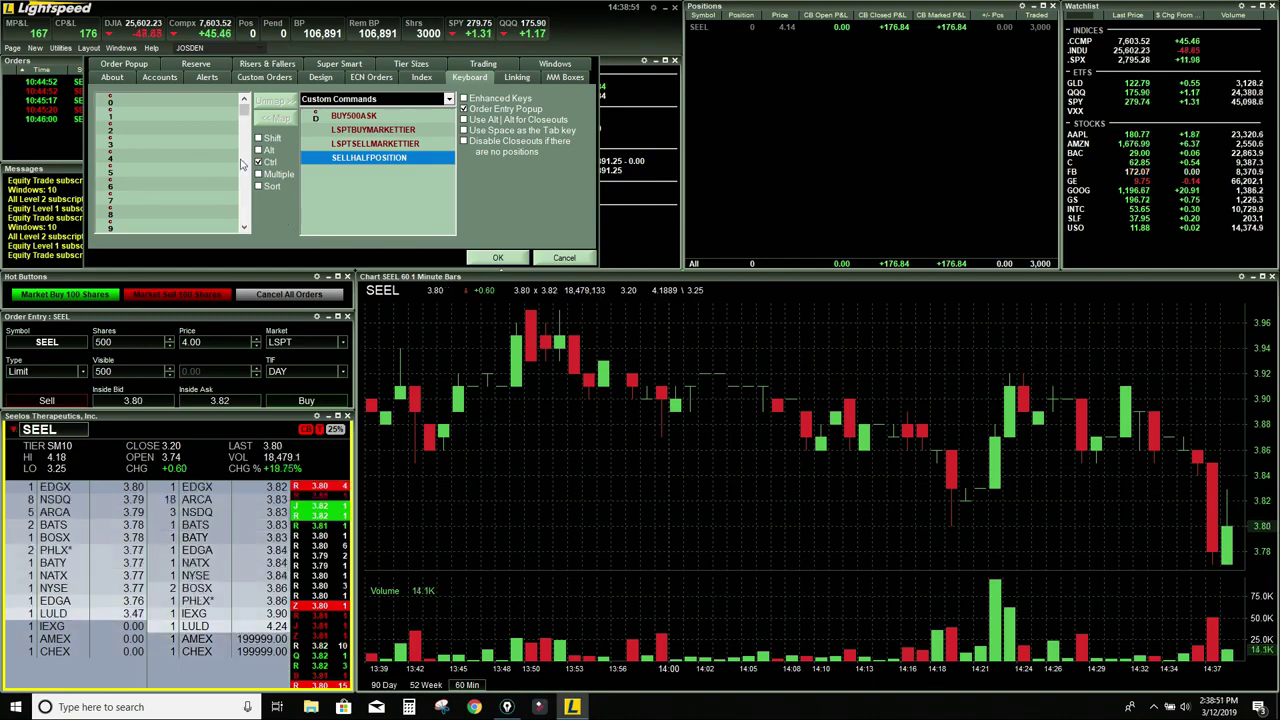
scroll(150, 160, down, 10)
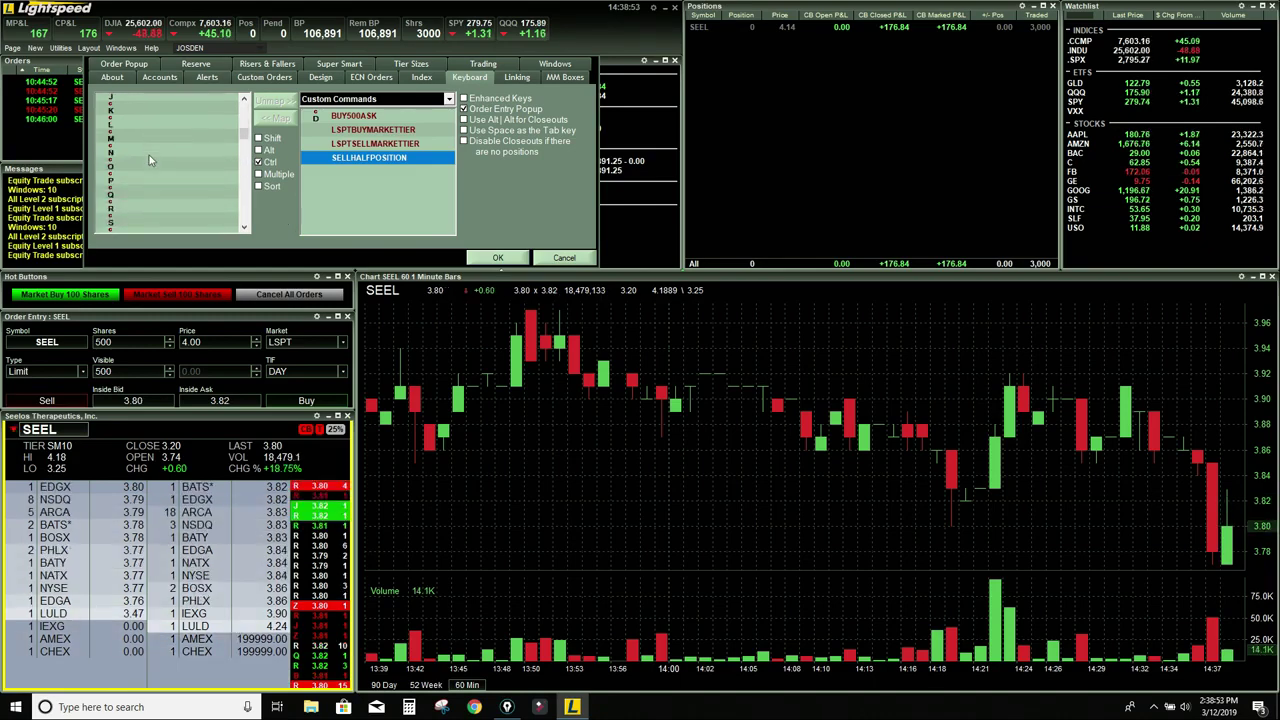
click(126, 200)
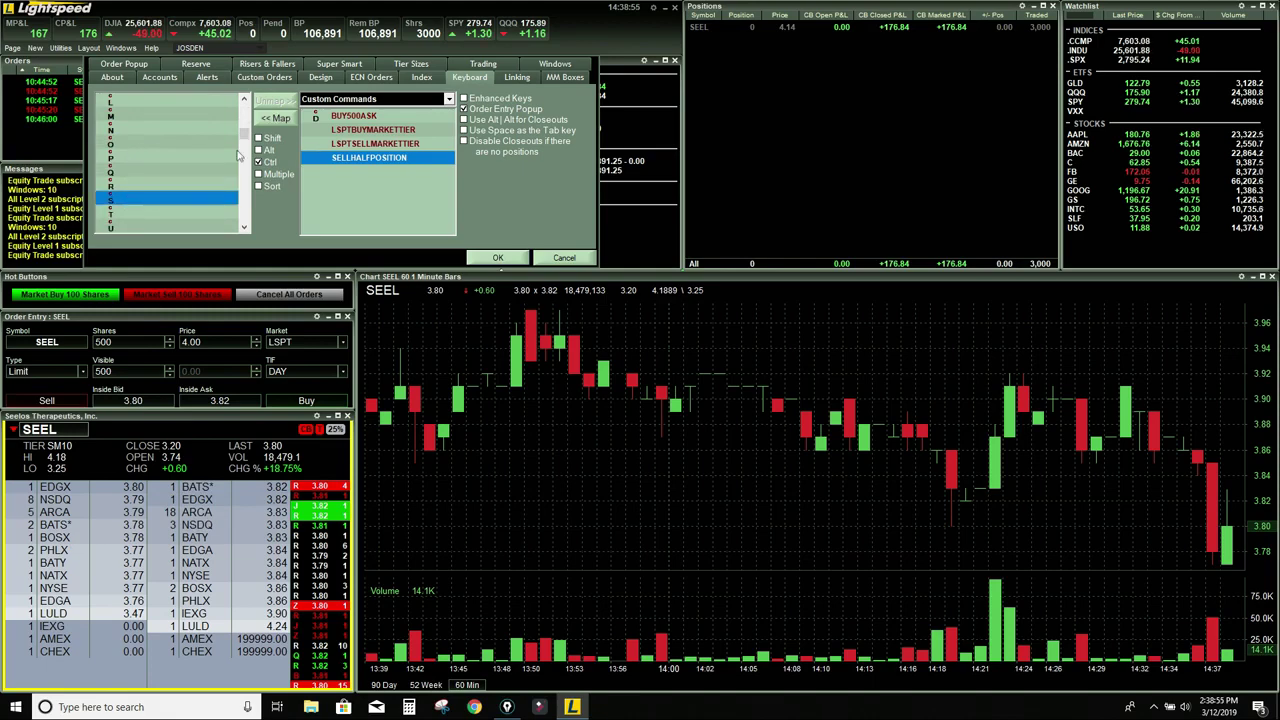
click(275, 117)
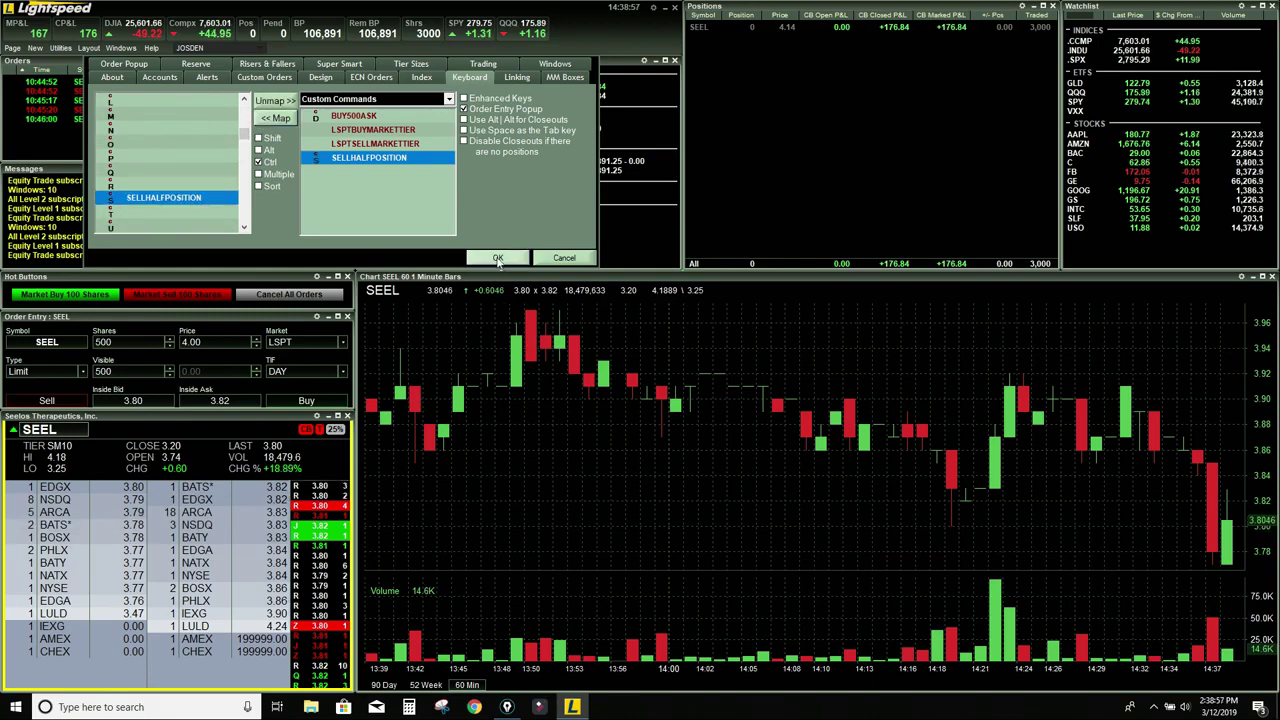
click(498, 258)
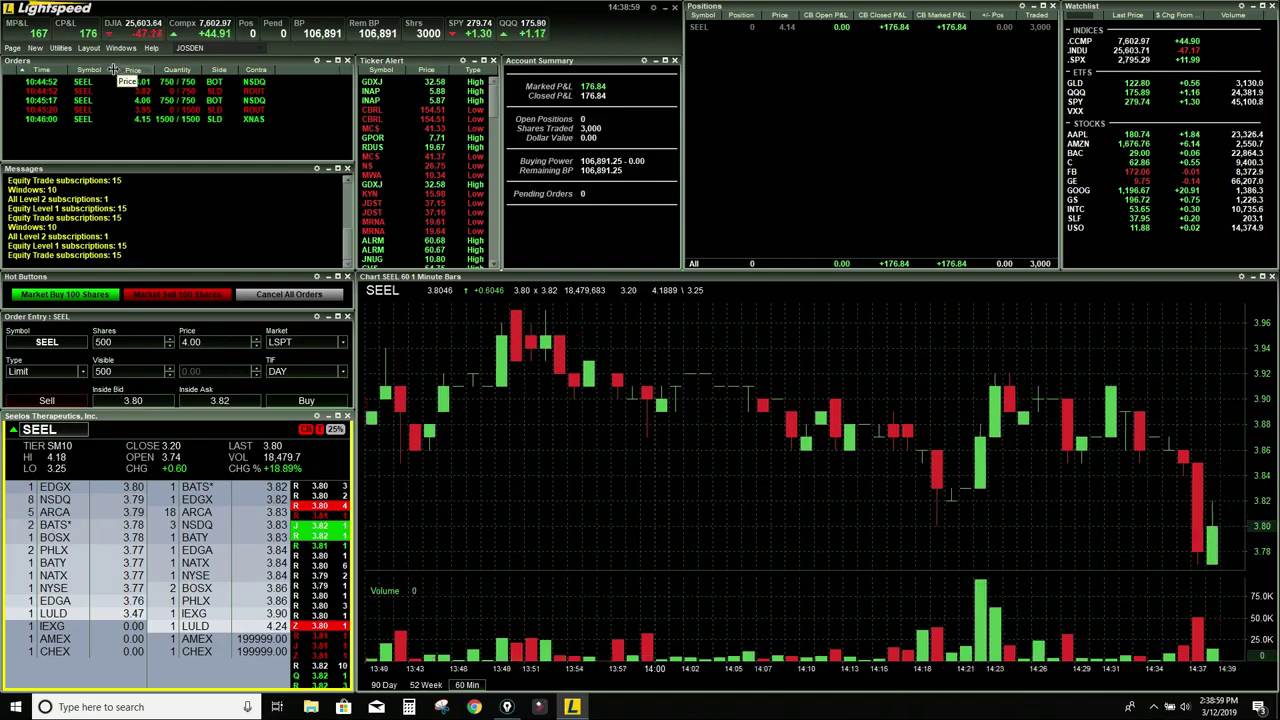
Create a new custom order command in the configuration settings and name it STOP10POSTION
click(64, 46)
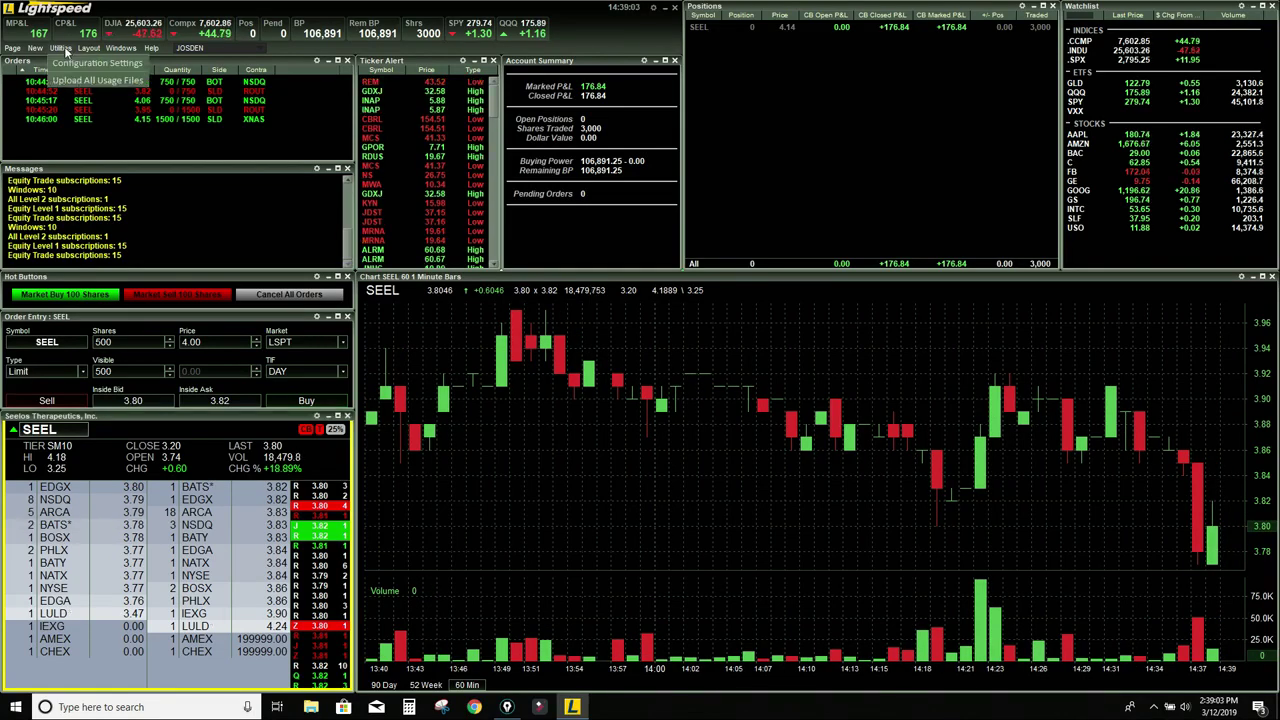
click(77, 67)
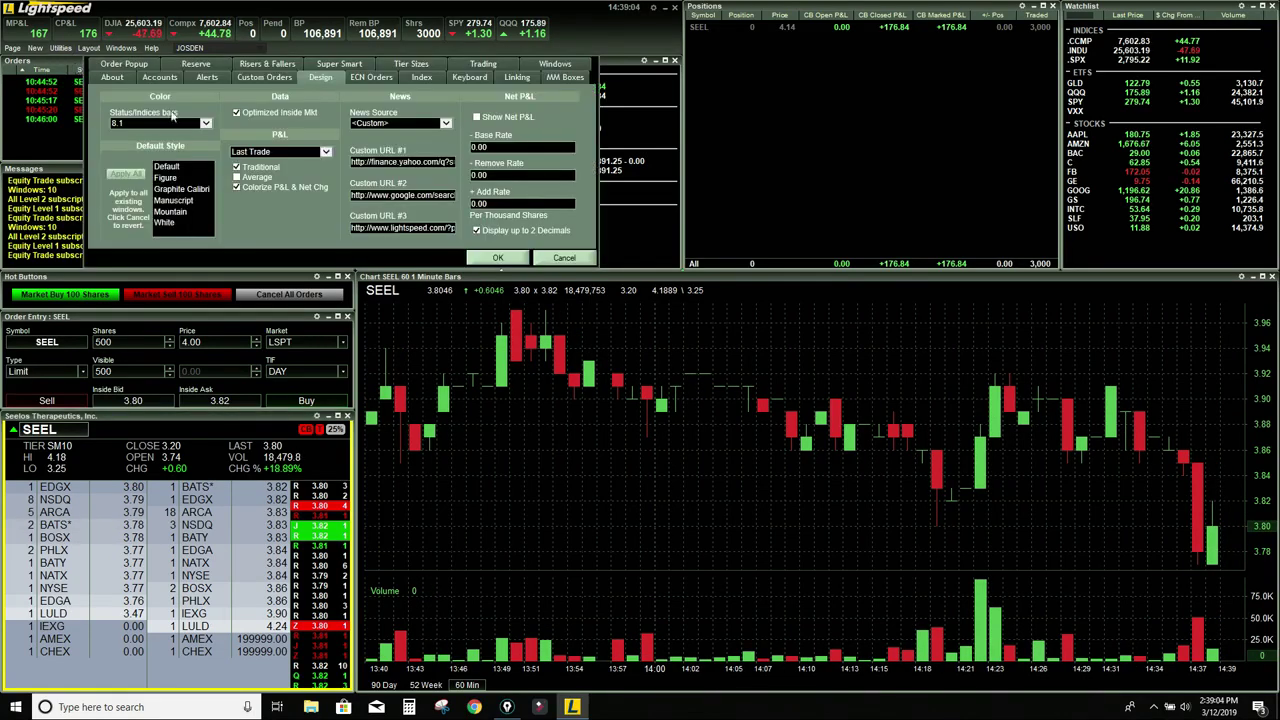
click(277, 81)
click(508, 172)
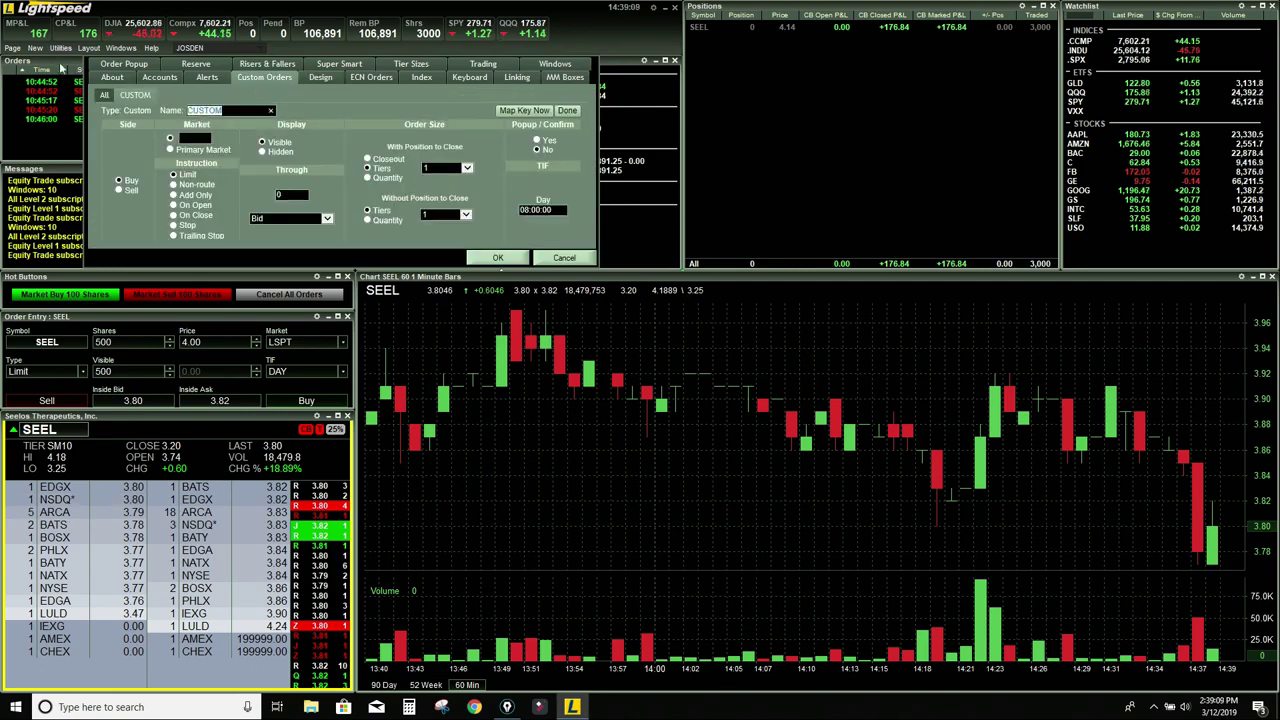
key(BackSpace)
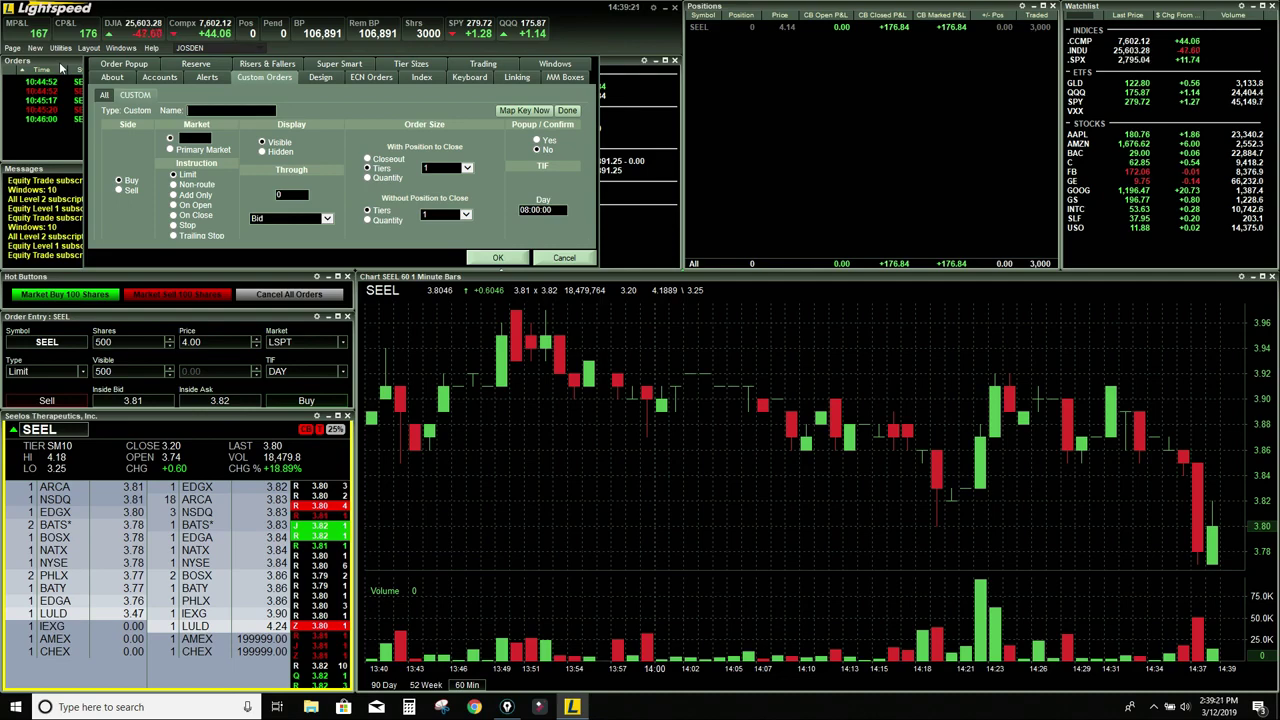
text(STOP)
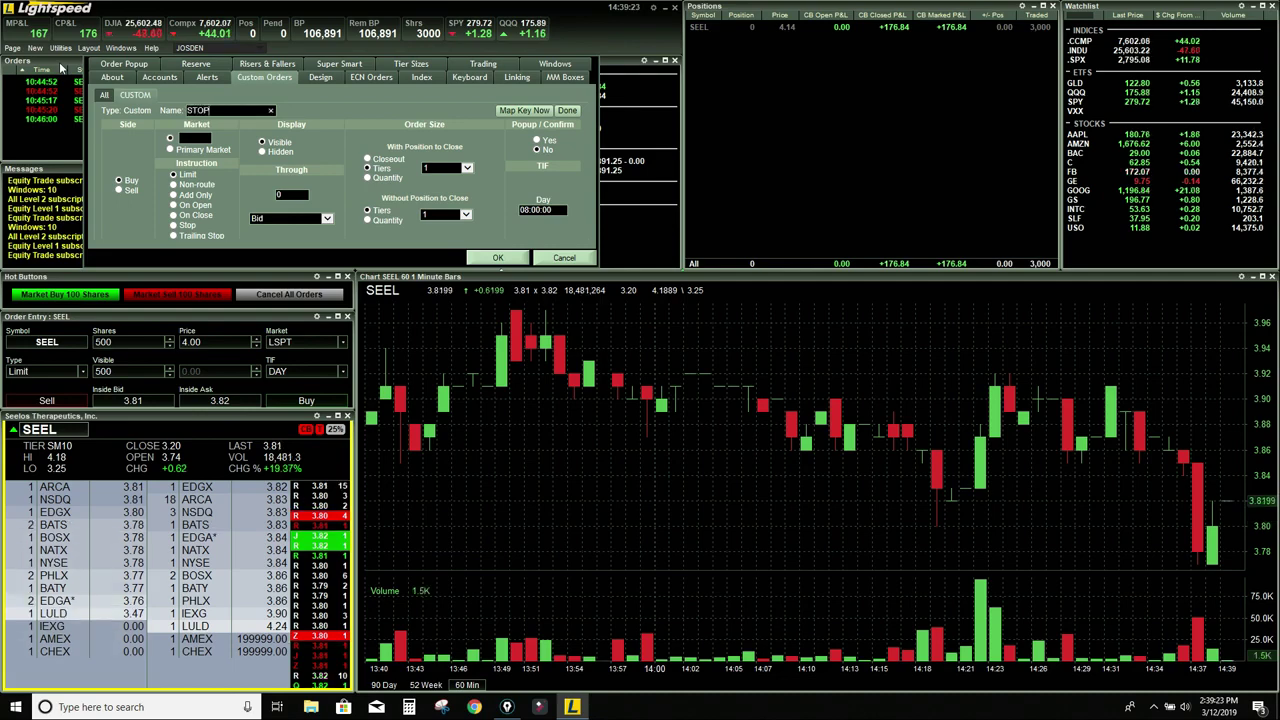
text(10)
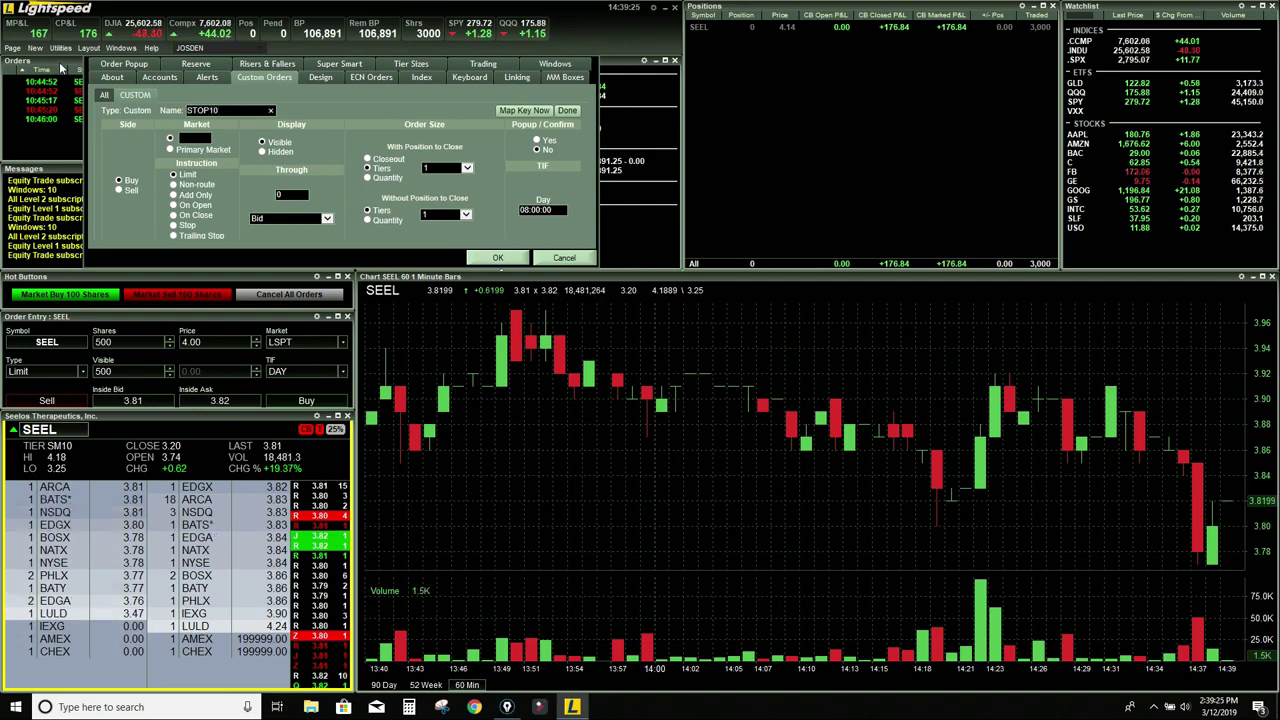
text(POS)
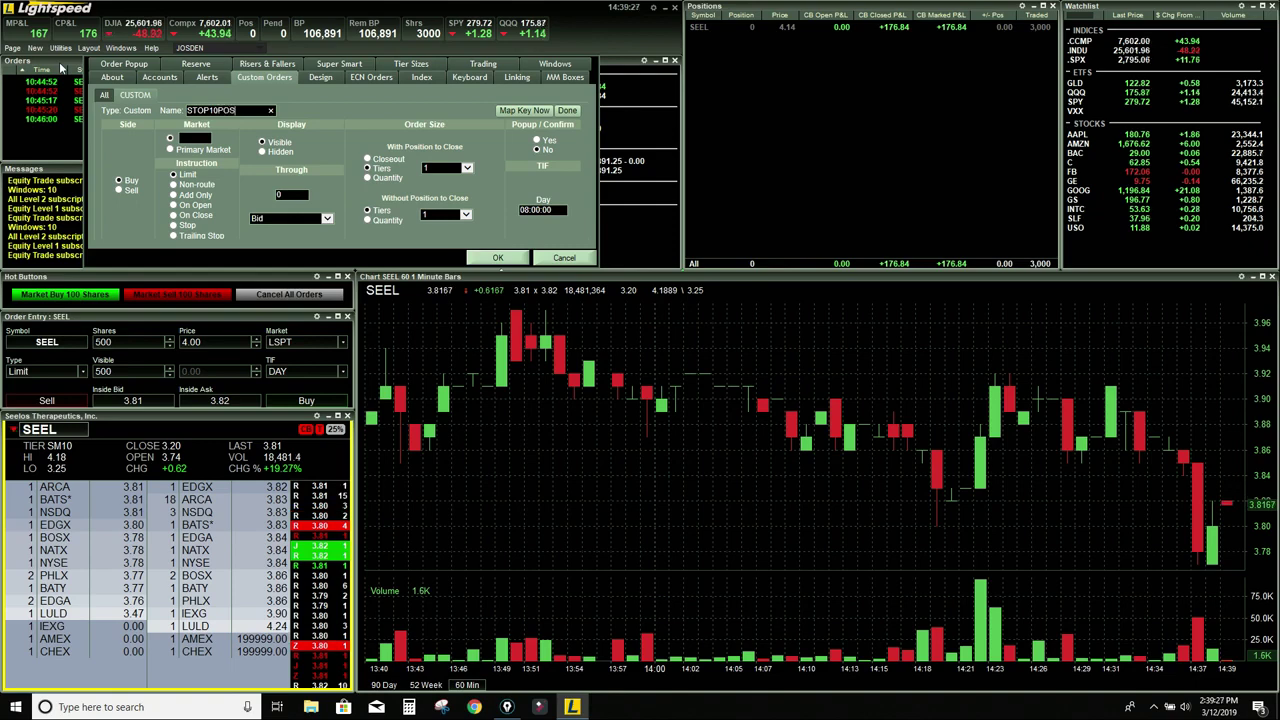
text(ITION)
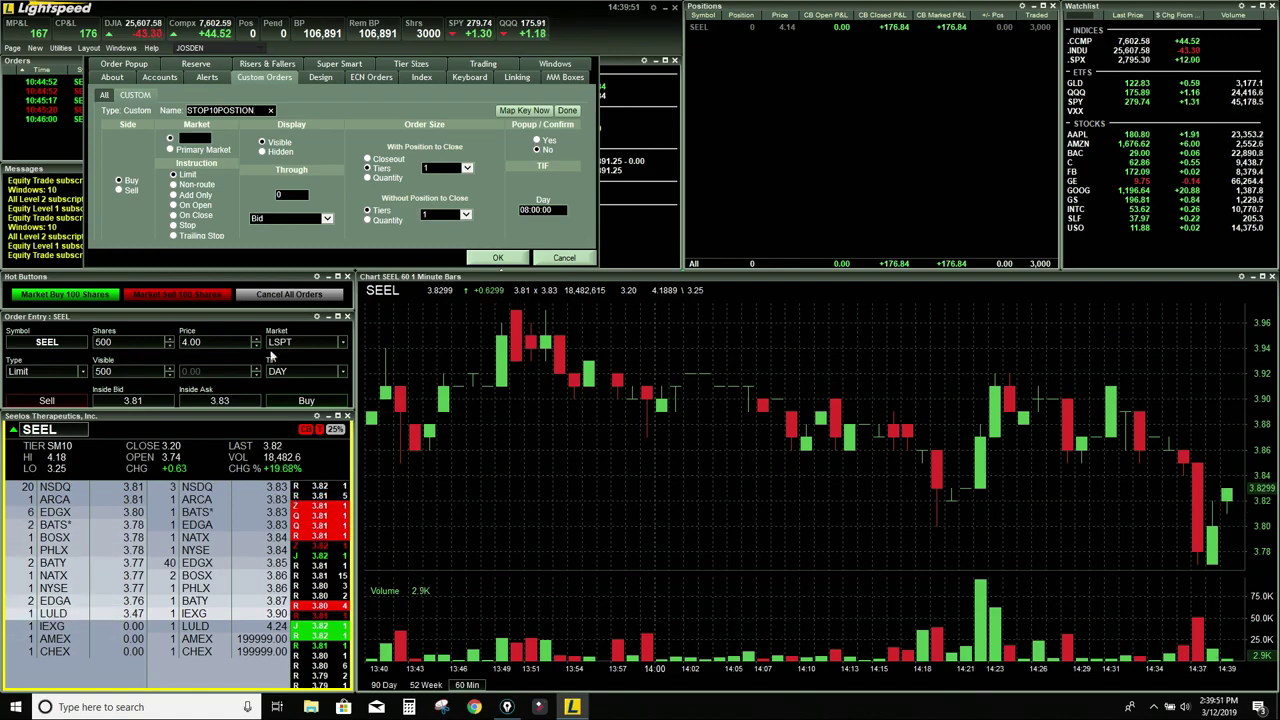
Make STOP10POSTION a Sell order with the Stop instruction, priced through the Position Price
click(119, 189)
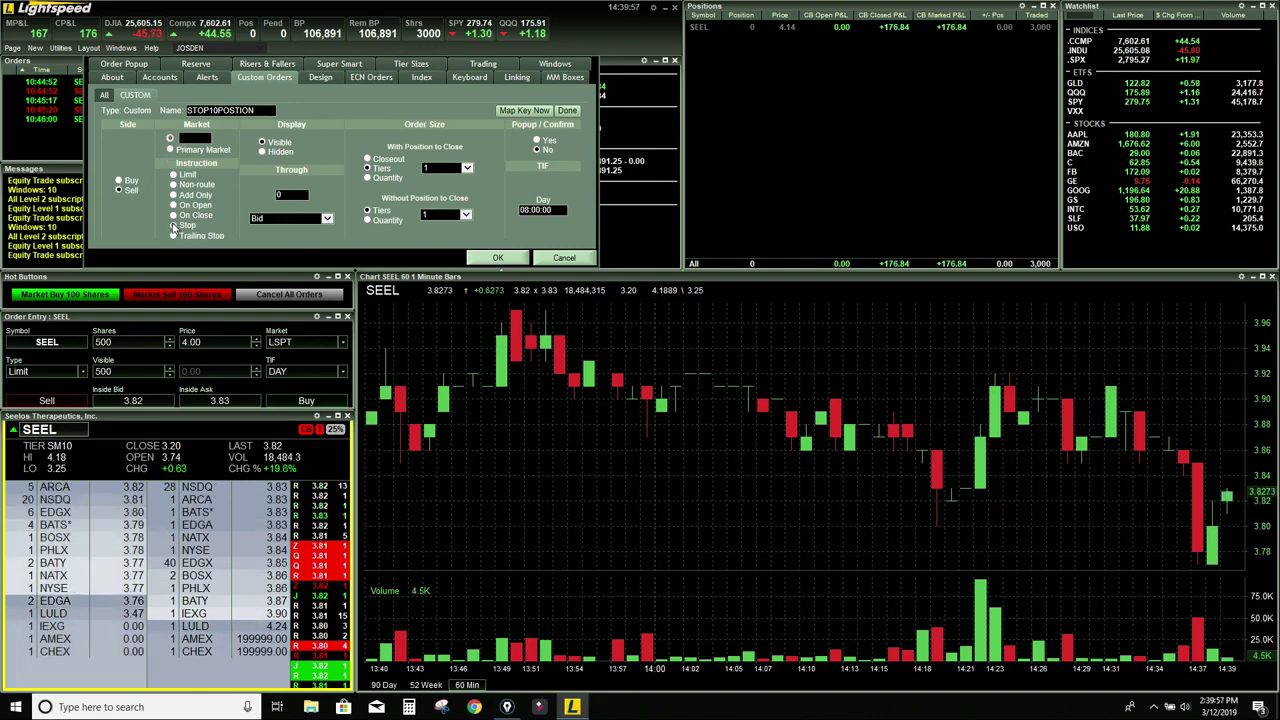
click(173, 226)
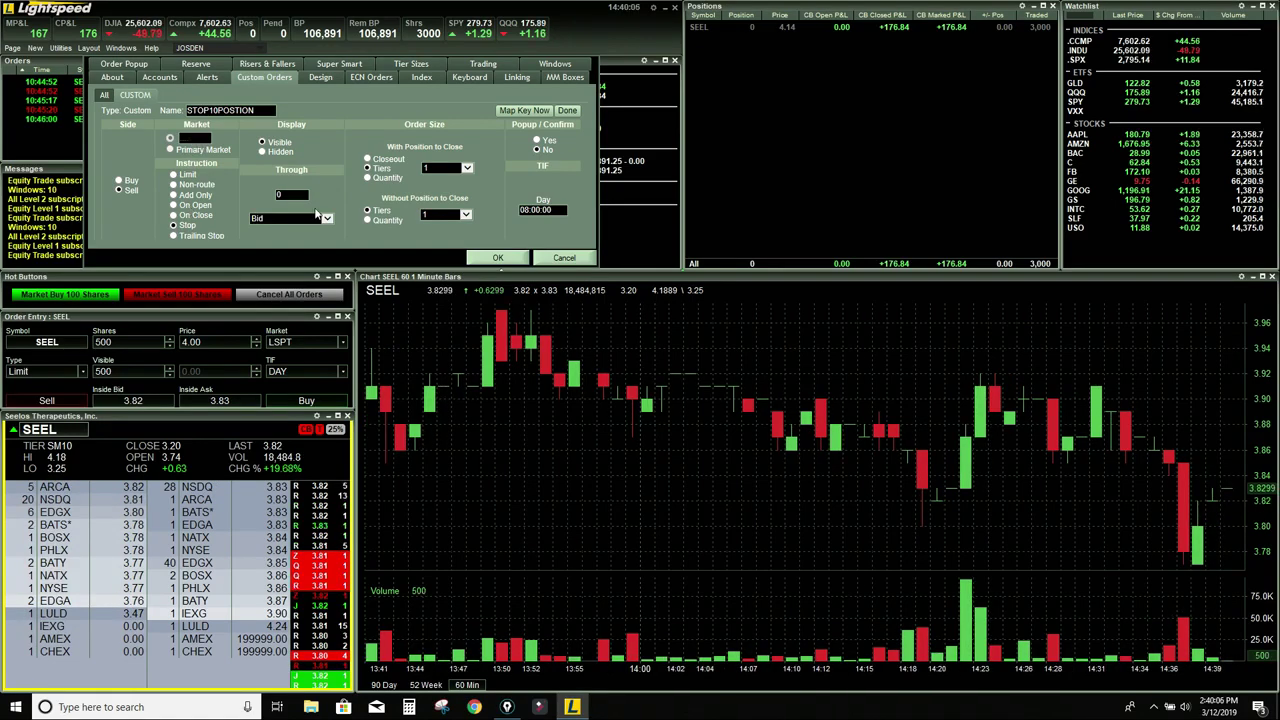
click(319, 218)
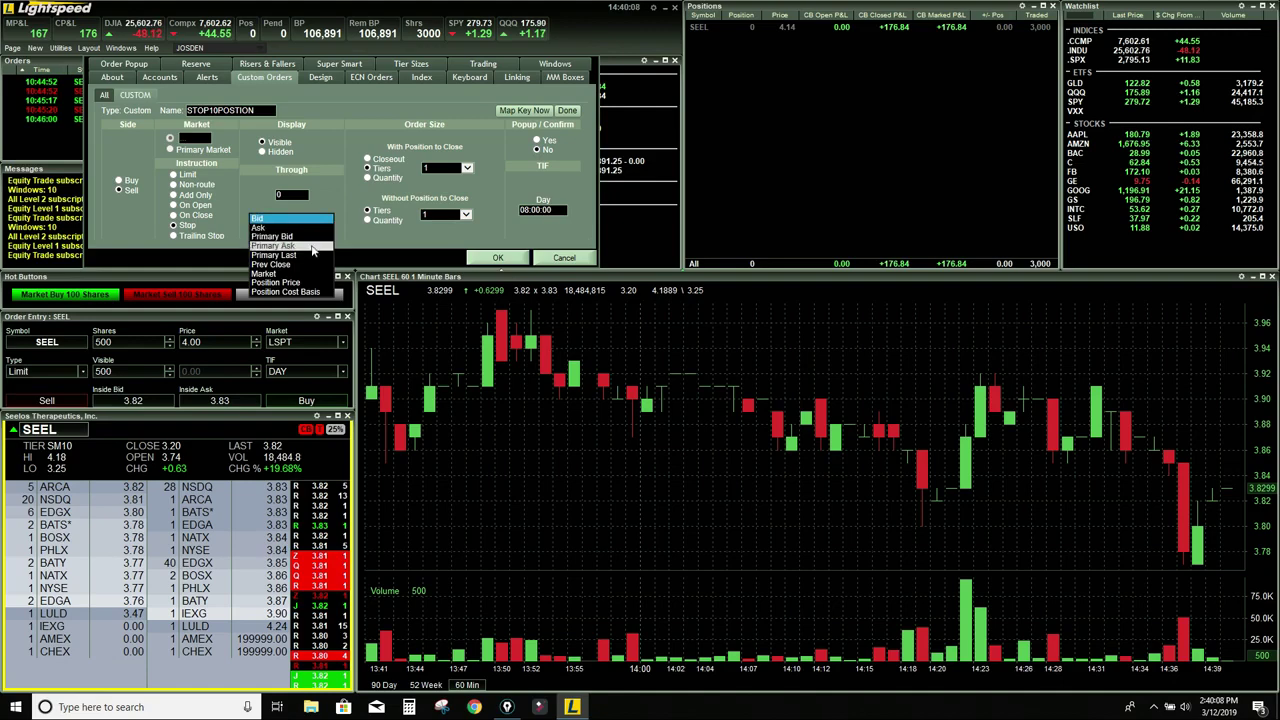
click(290, 282)
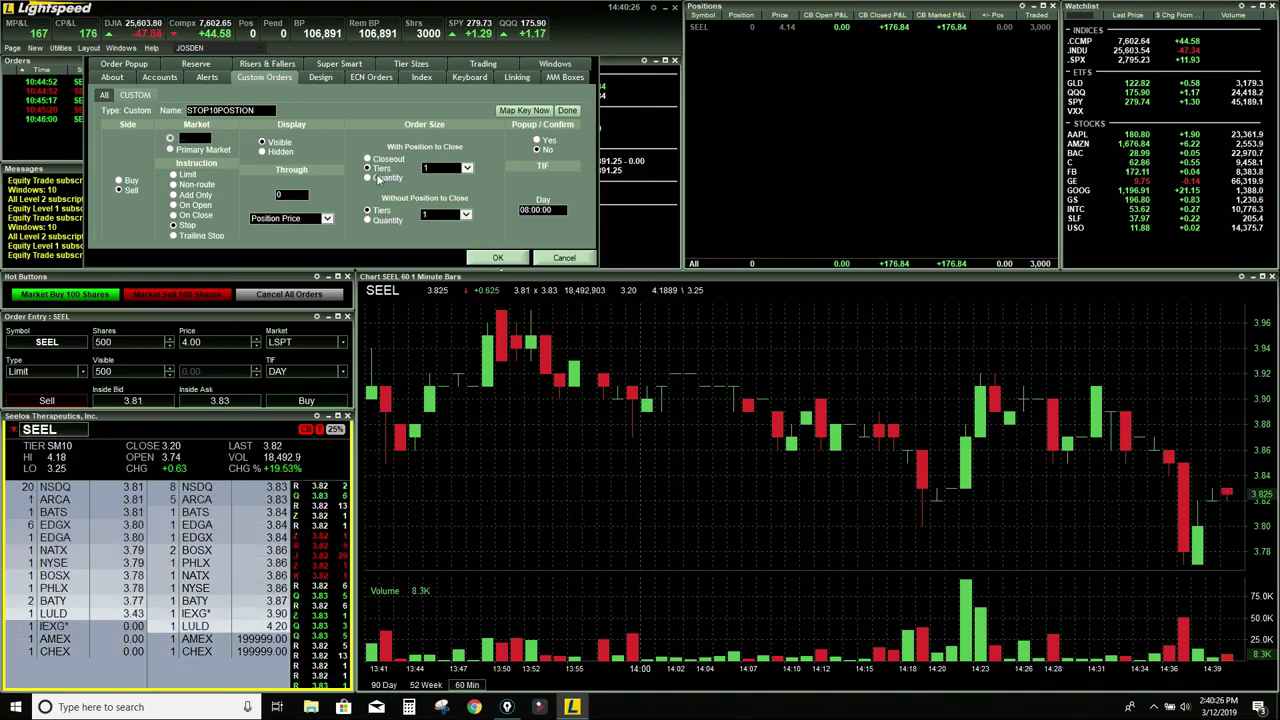
Set the order size to a Full pos closeout with a position to close and choose a tier without one
click(367, 161)
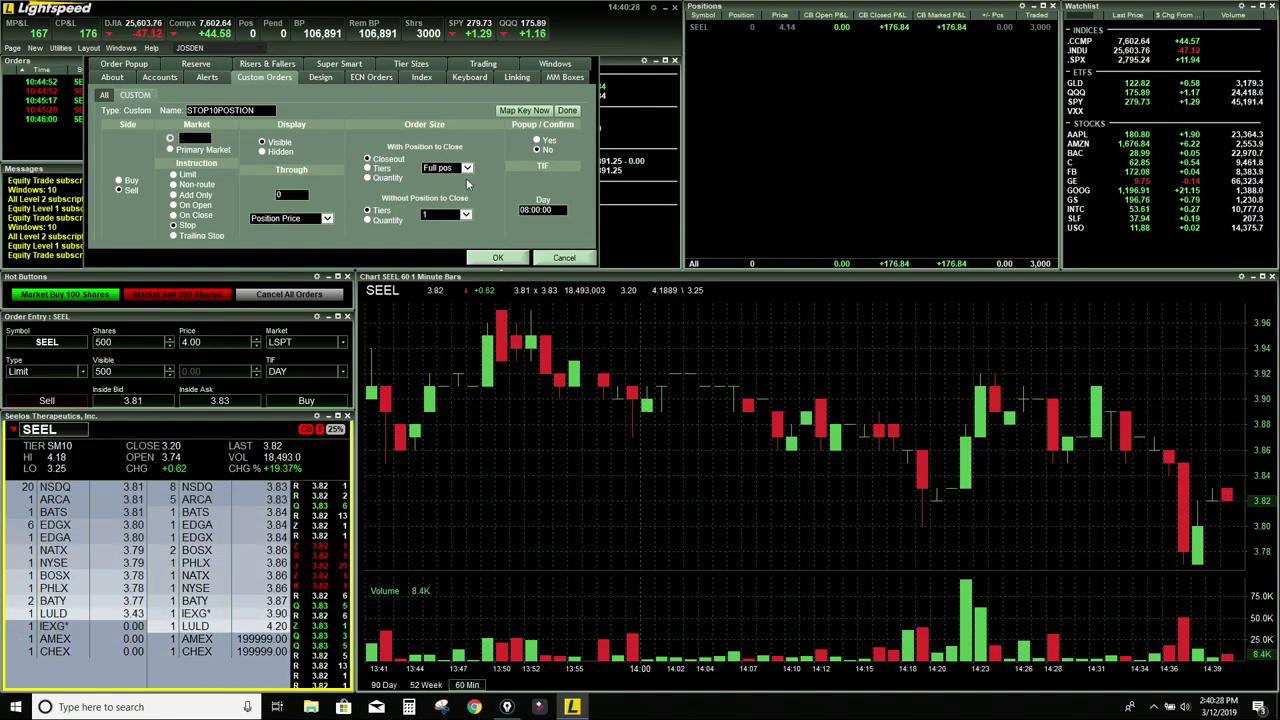
click(465, 216)
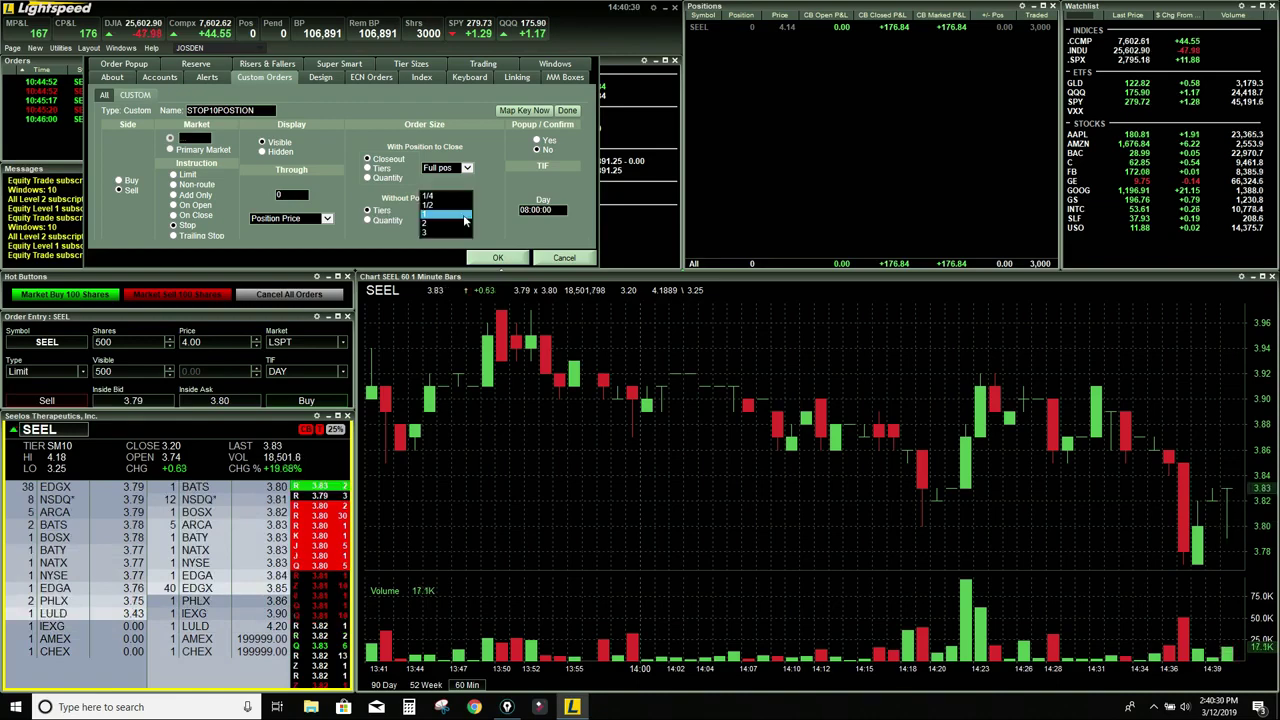
click(445, 228)
Map the STOP10POSTION command to Ctrl+X, showing only the Ctrl combinations, and save the configuration
click(522, 111)
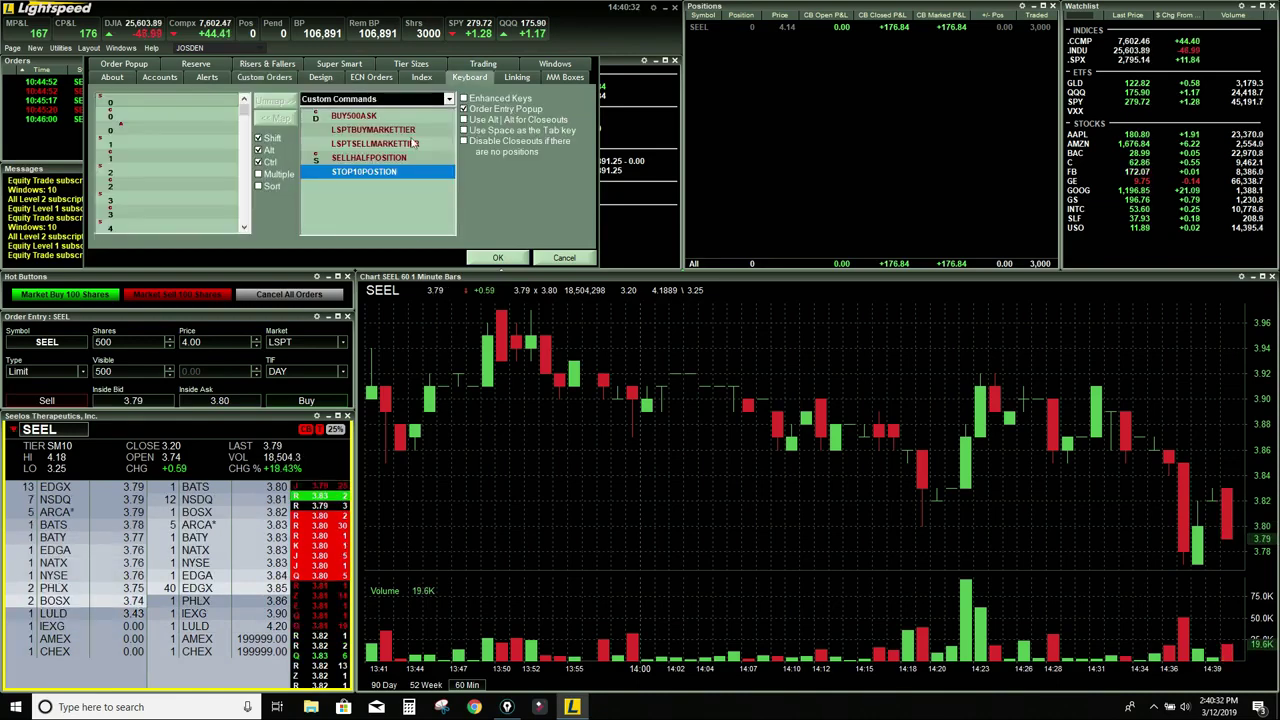
click(258, 138)
click(258, 150)
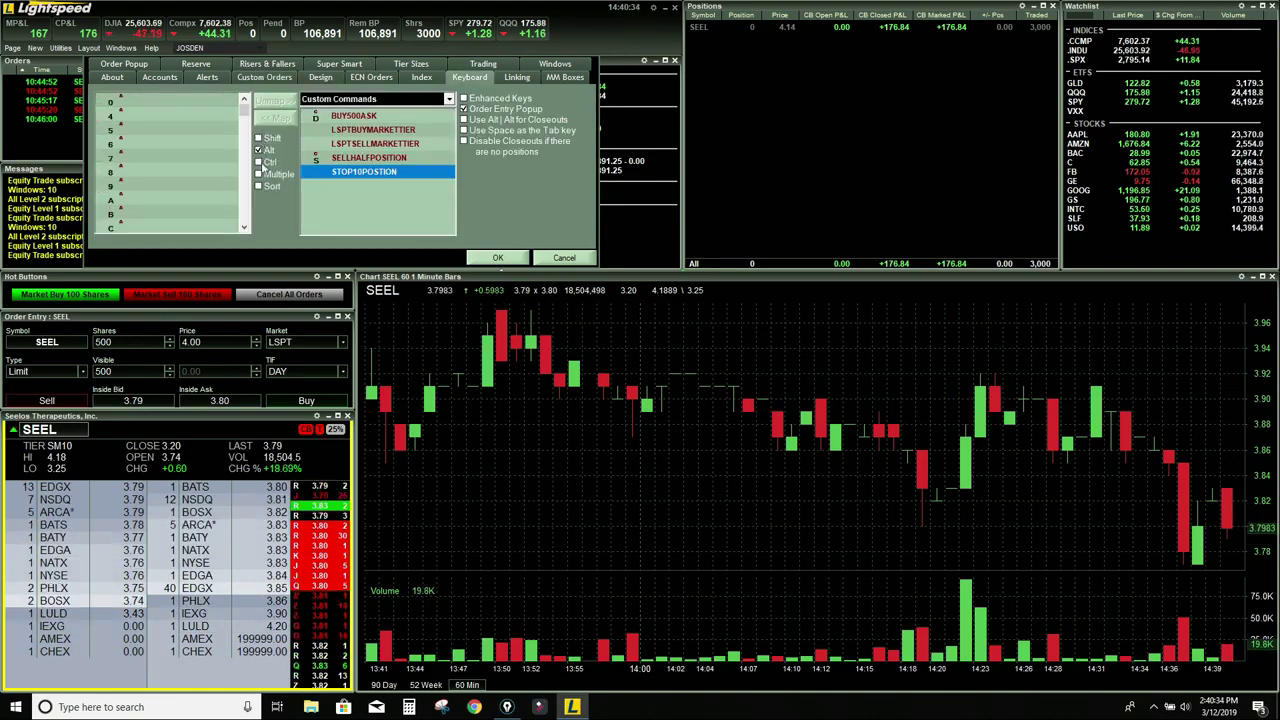
click(258, 162)
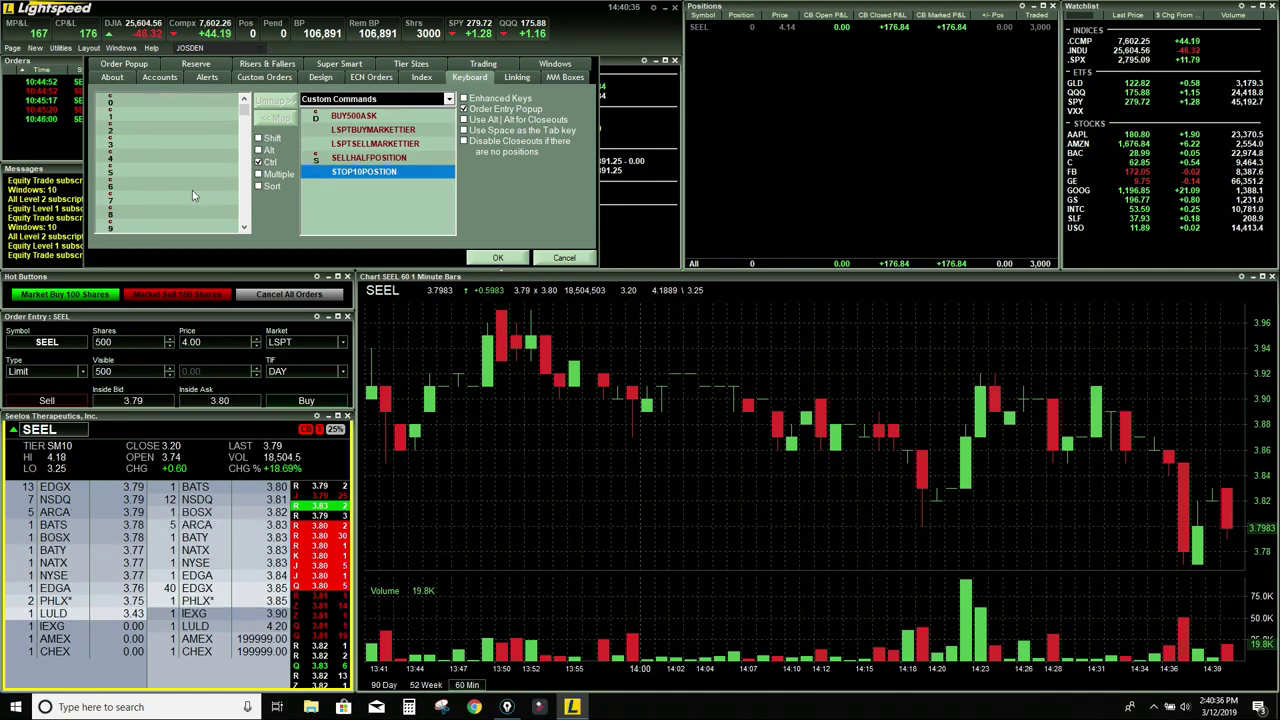
scroll(172, 190, down, 1)
scroll(172, 190, down, 9)
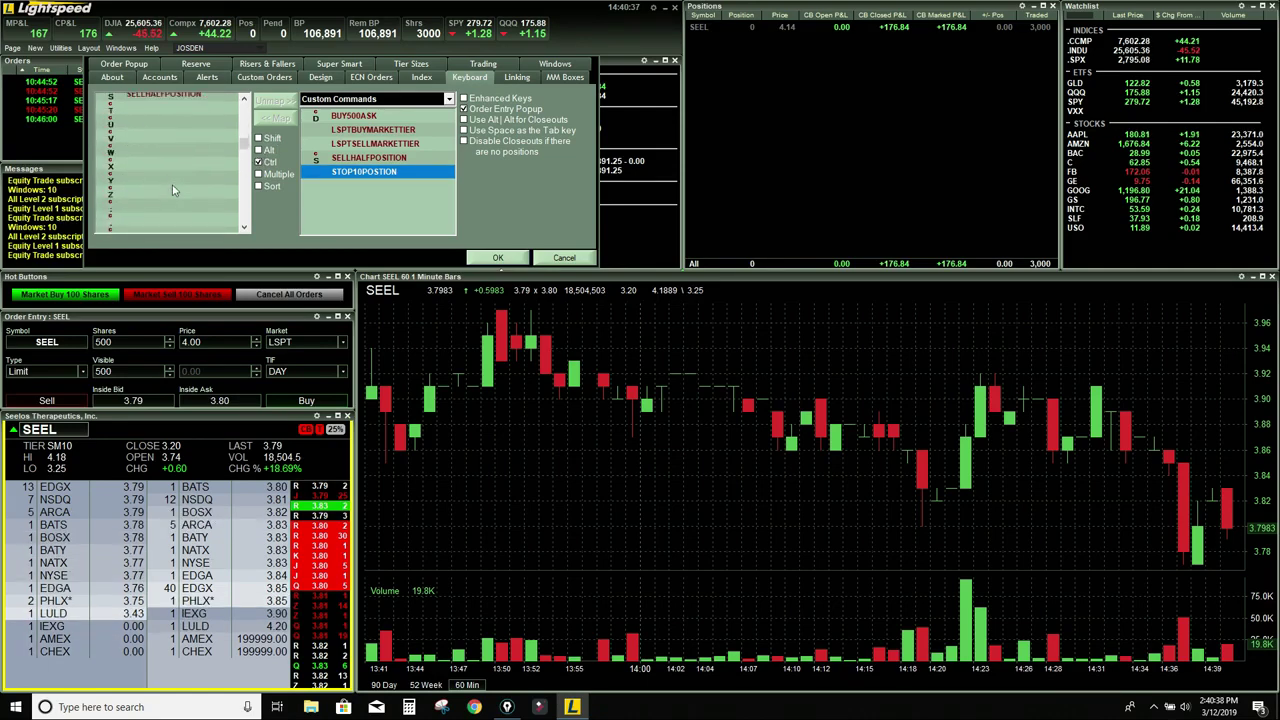
click(160, 145)
click(276, 118)
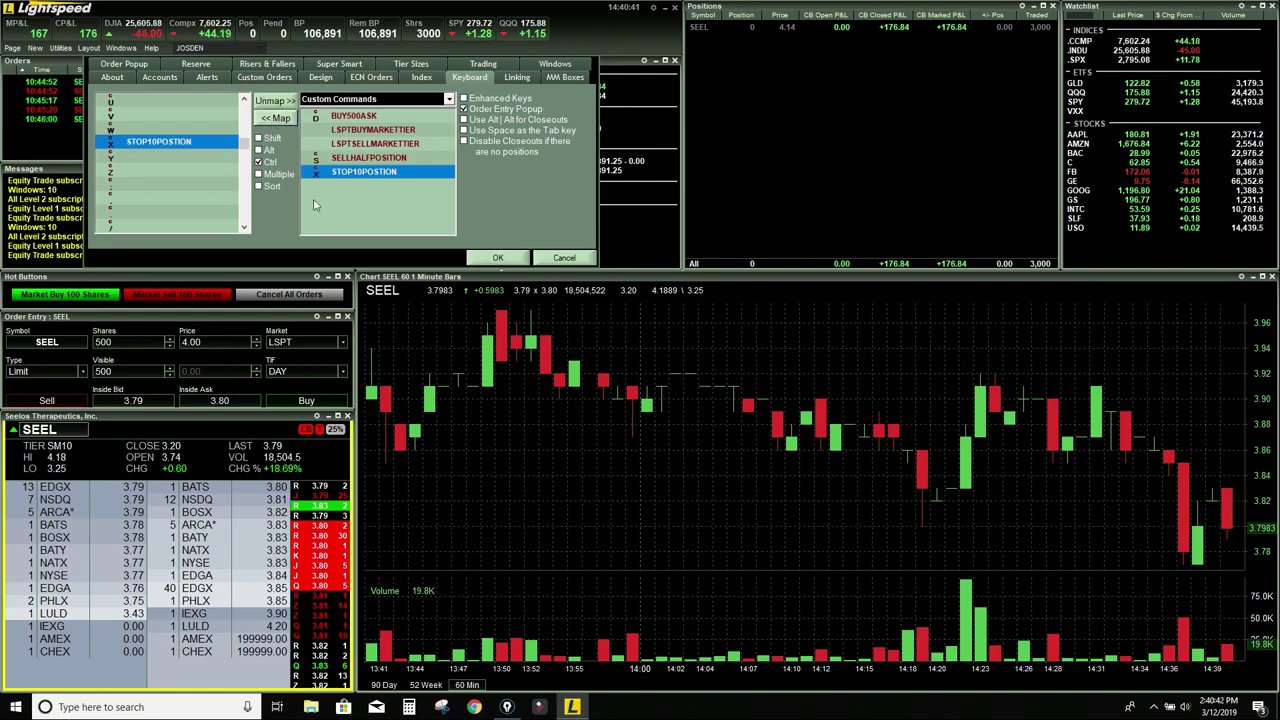
click(497, 257)
Create a new Custom-type order command with the default name in the configuration settings and review its price reference options
click(61, 47)
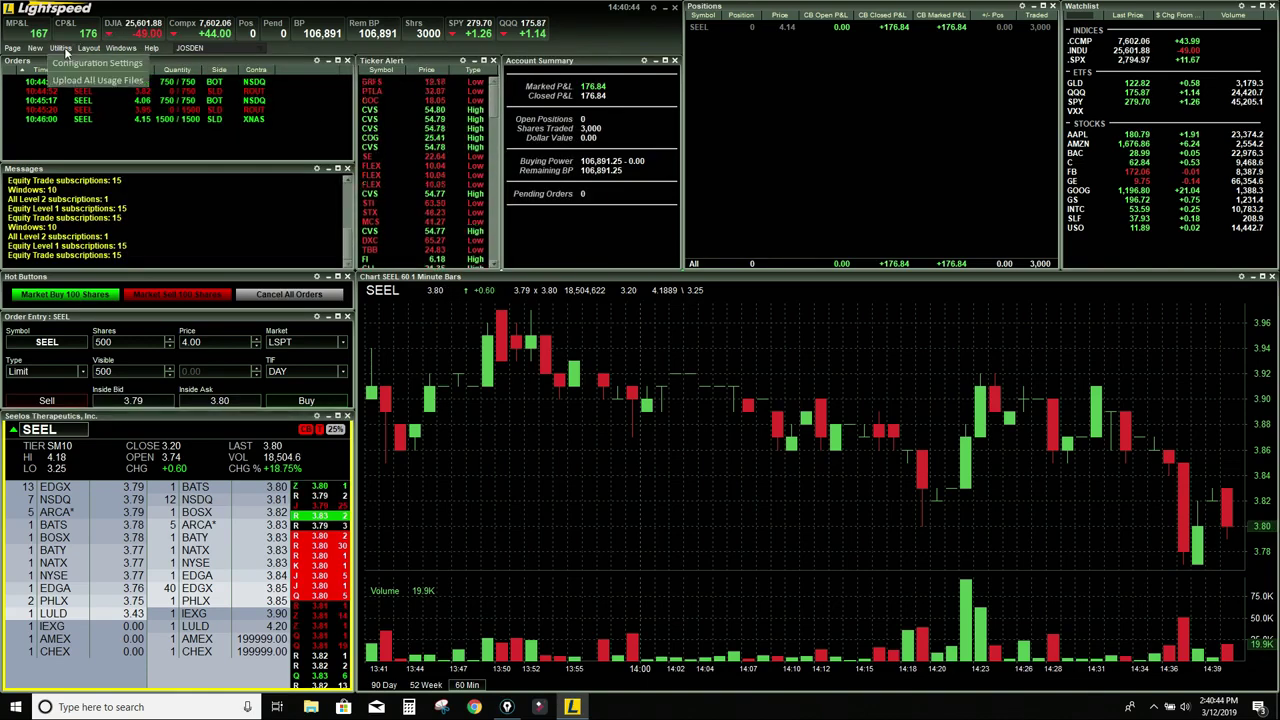
click(90, 62)
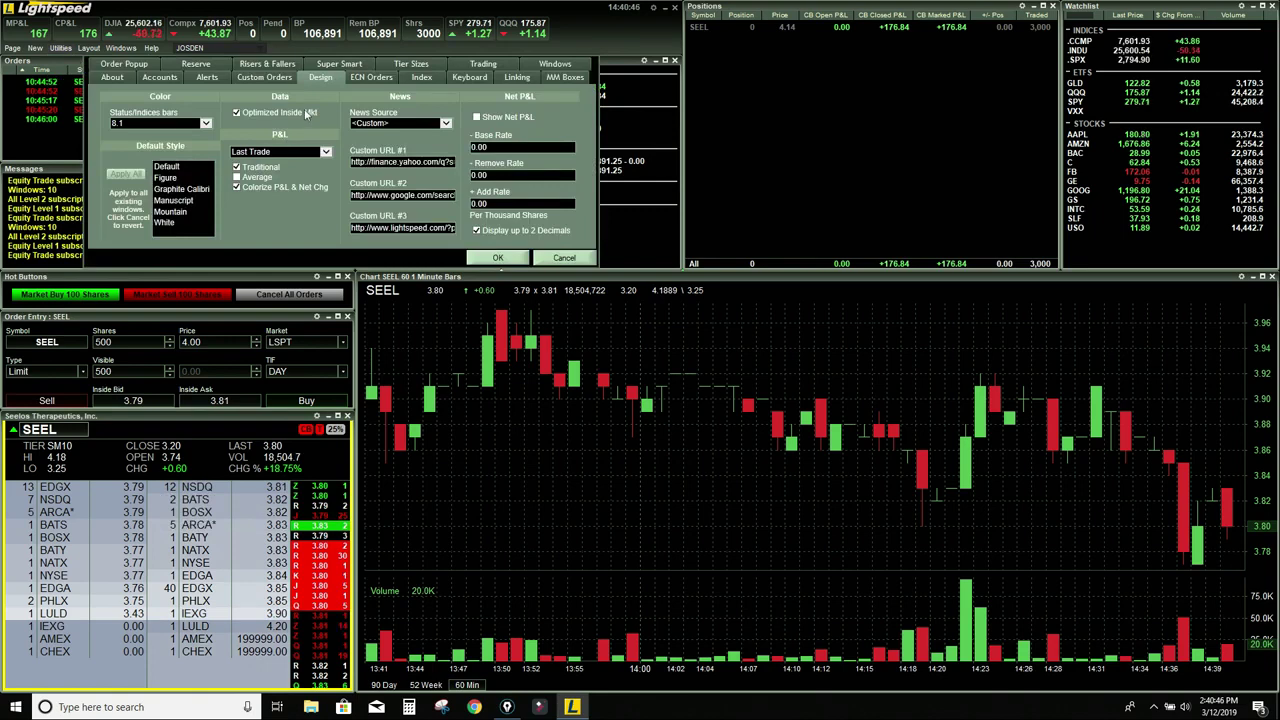
click(284, 78)
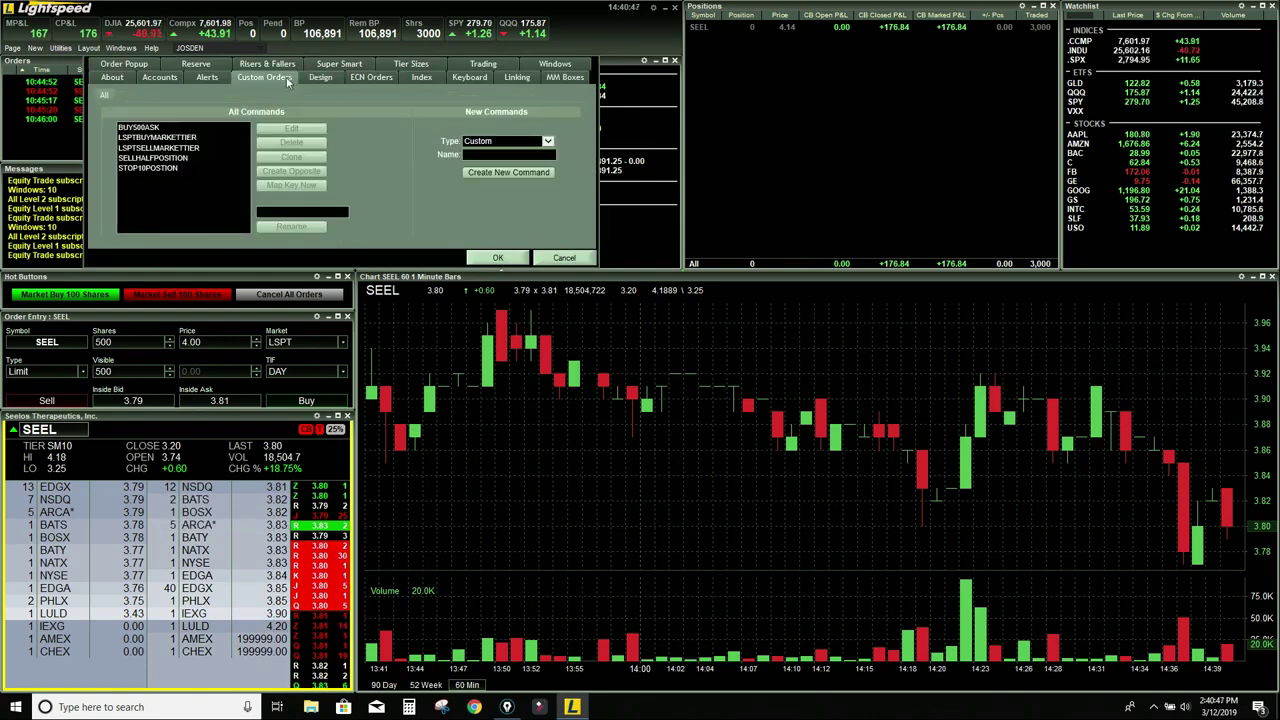
click(508, 172)
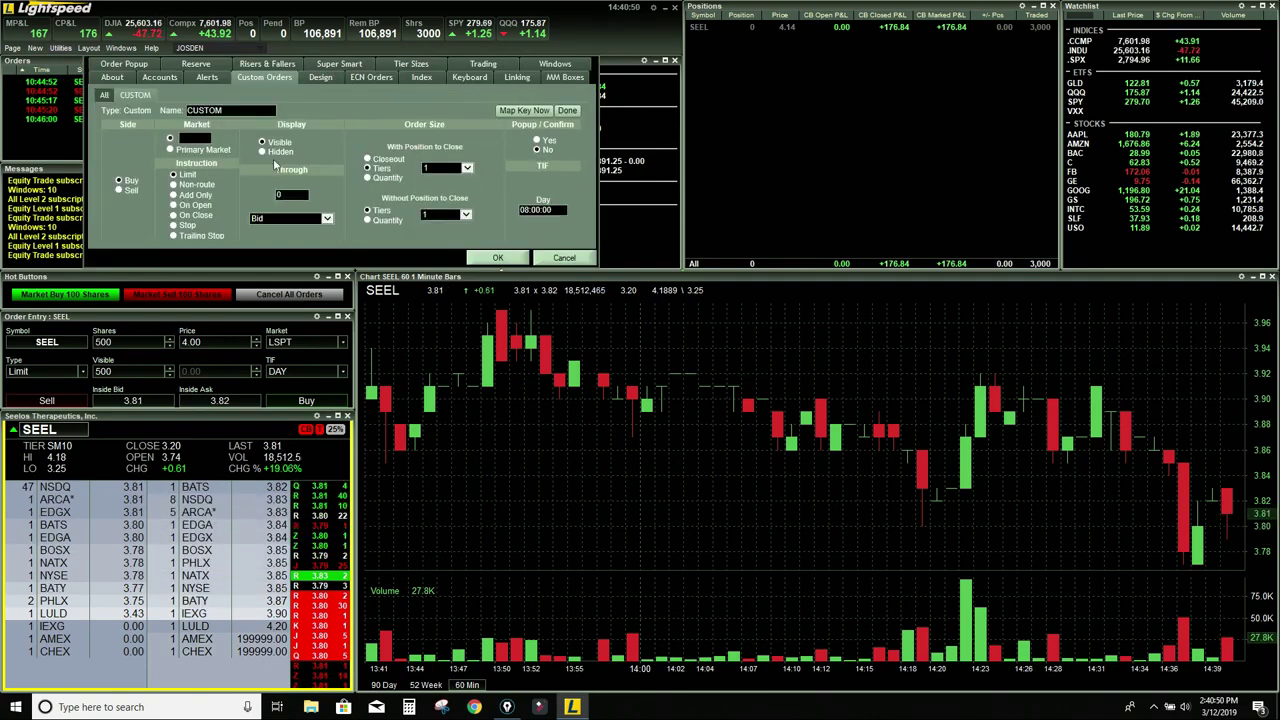
click(327, 219)
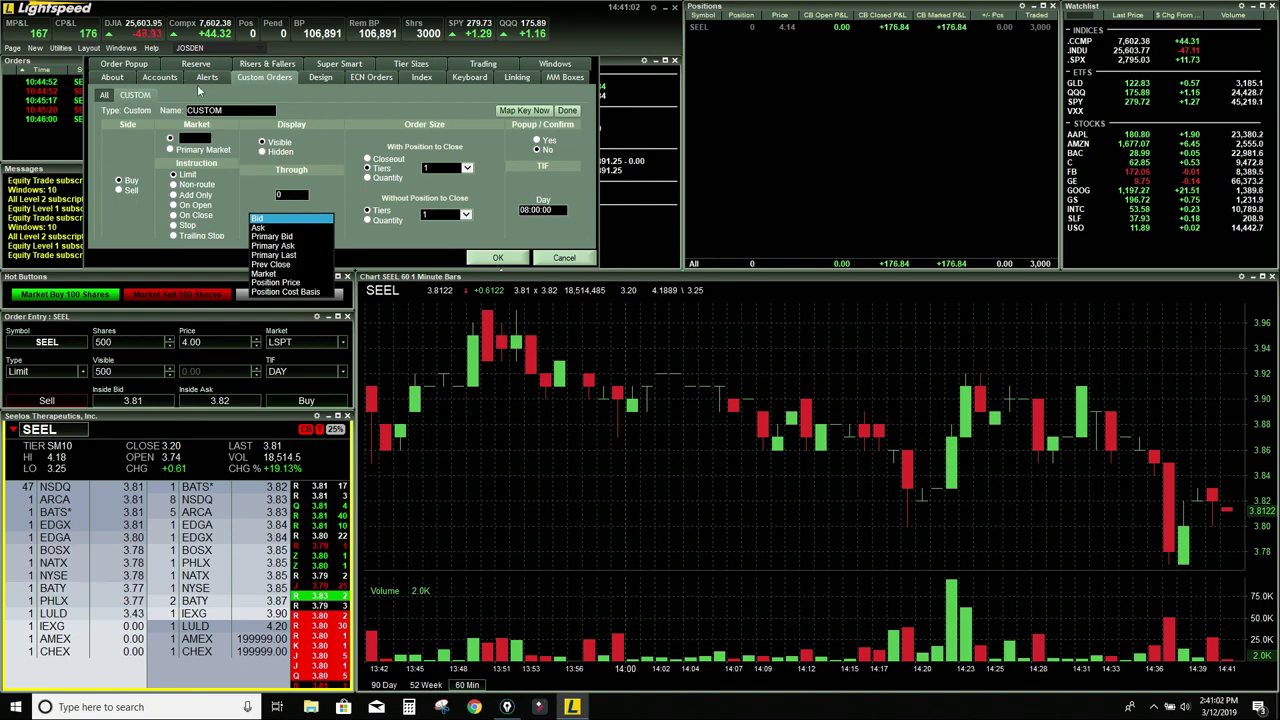
click(112, 98)
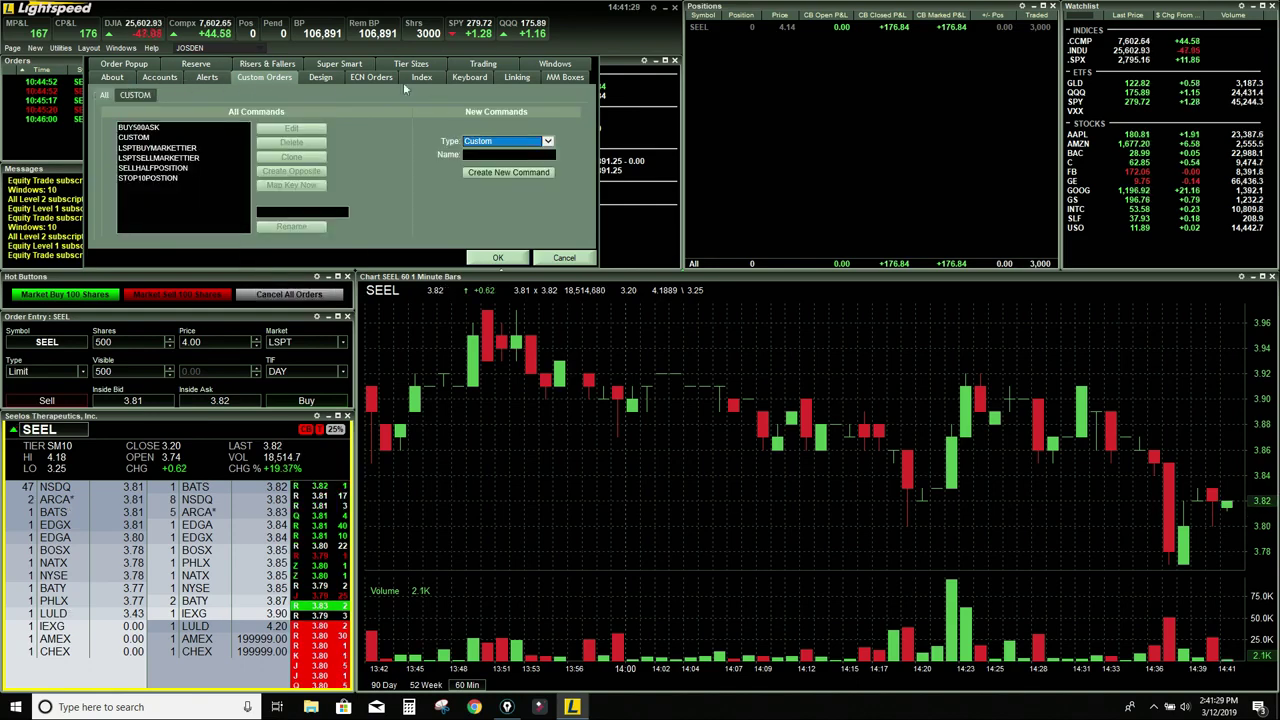
Examine the keyboard mapping's command categories and look through the commands available under Cancel Order Keys
click(468, 78)
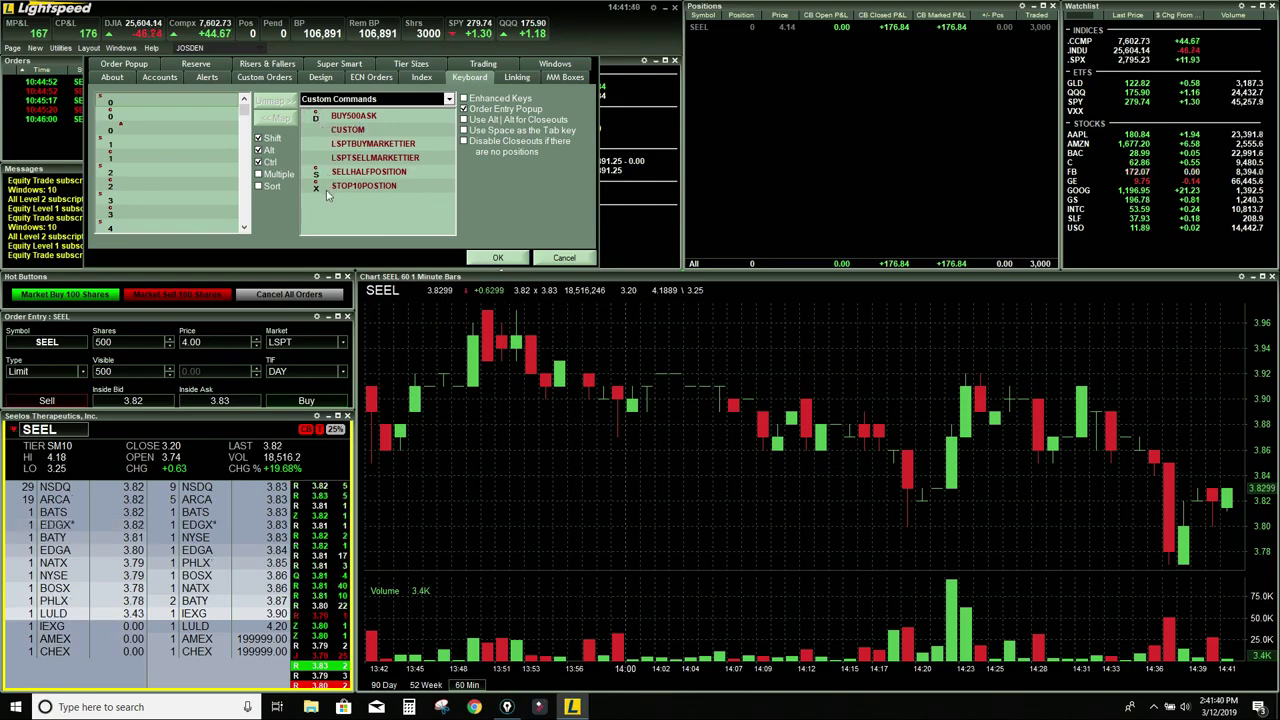
click(448, 100)
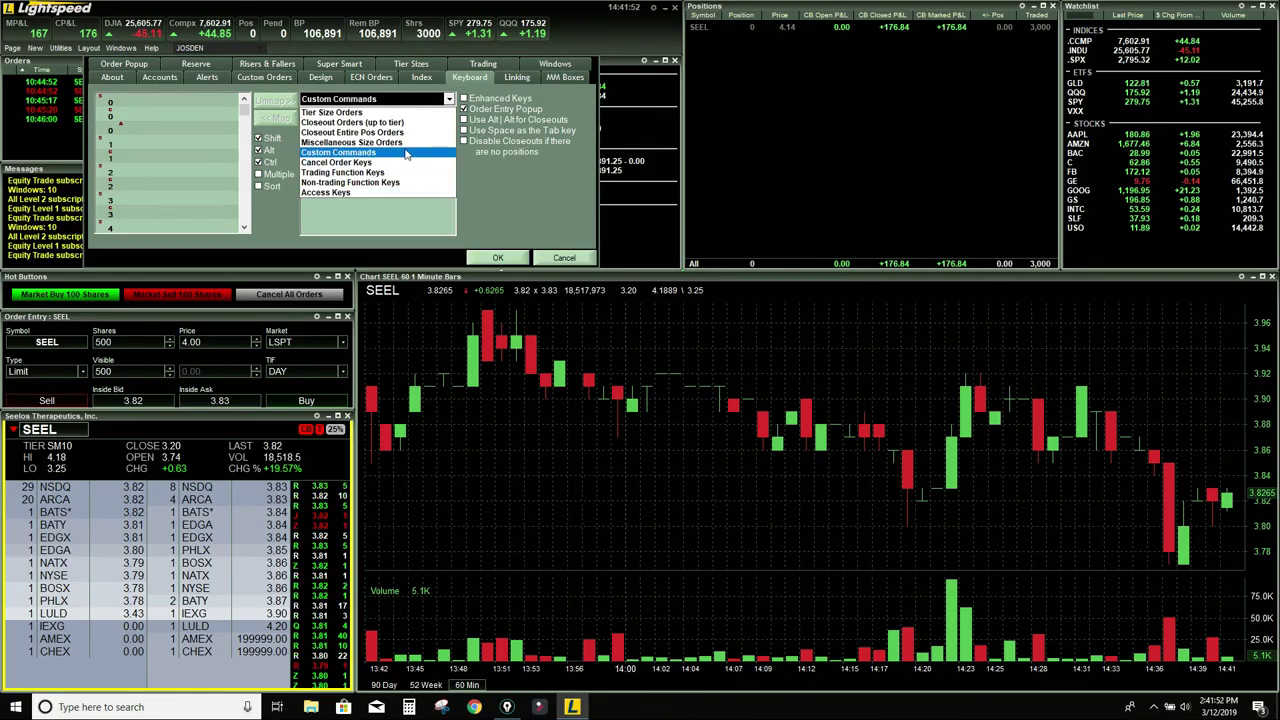
click(403, 162)
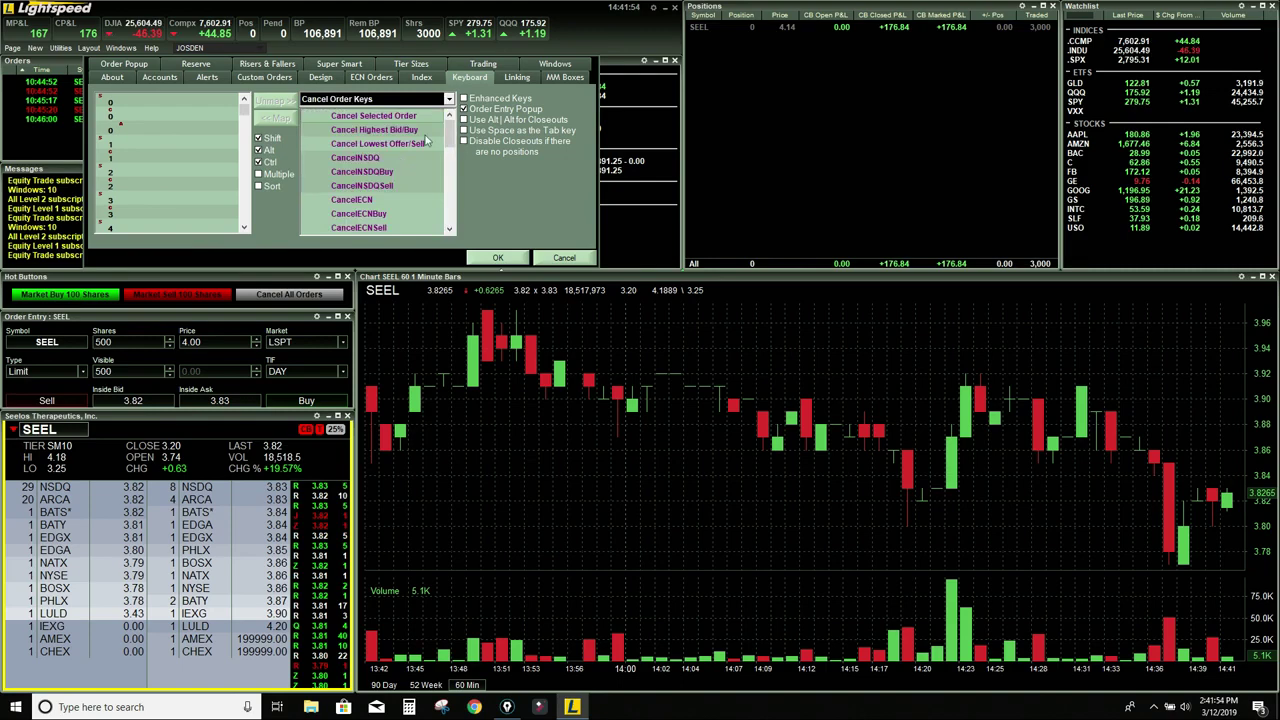
drag(451, 136, 459, 175)
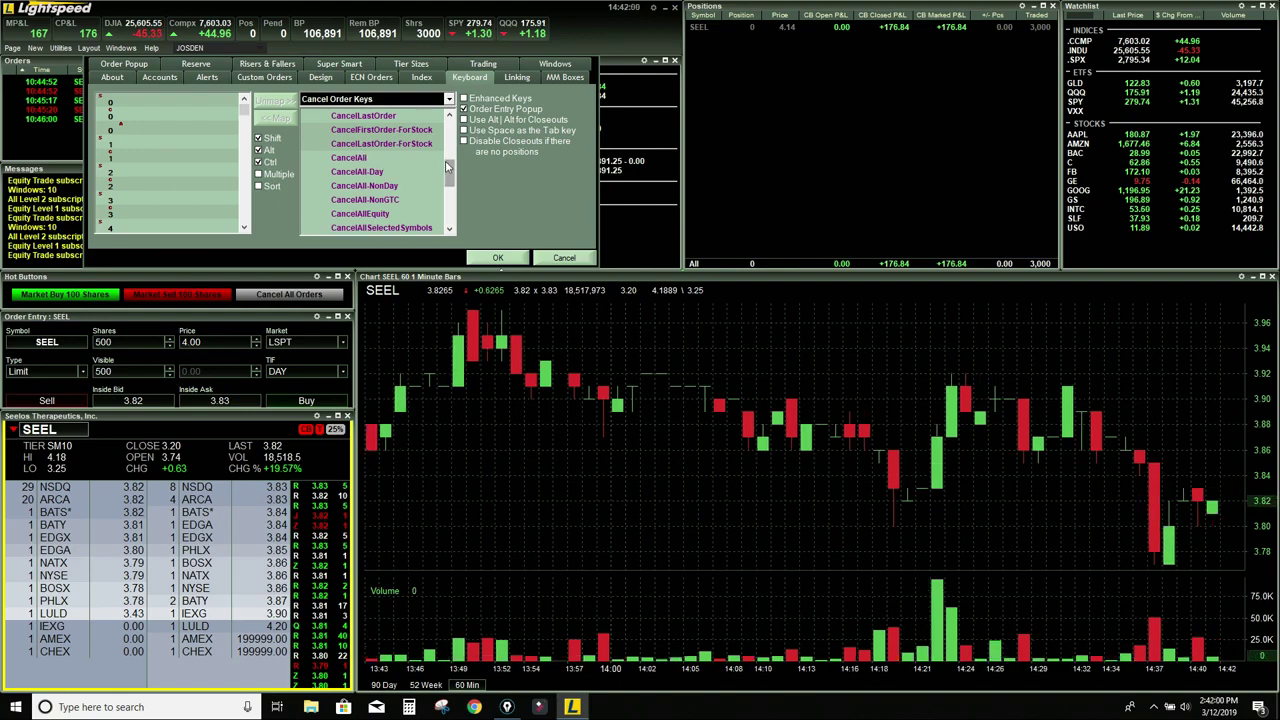
drag(450, 172, 450, 125)
click(449, 99)
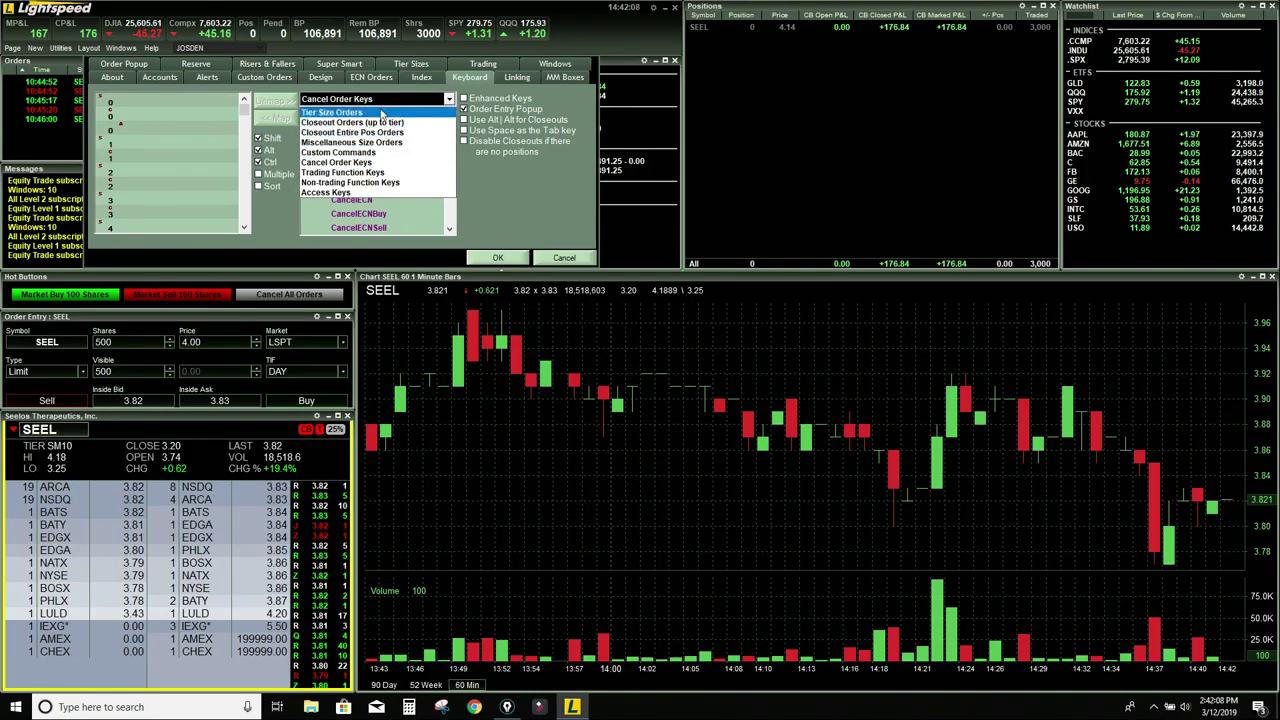
click(512, 197)
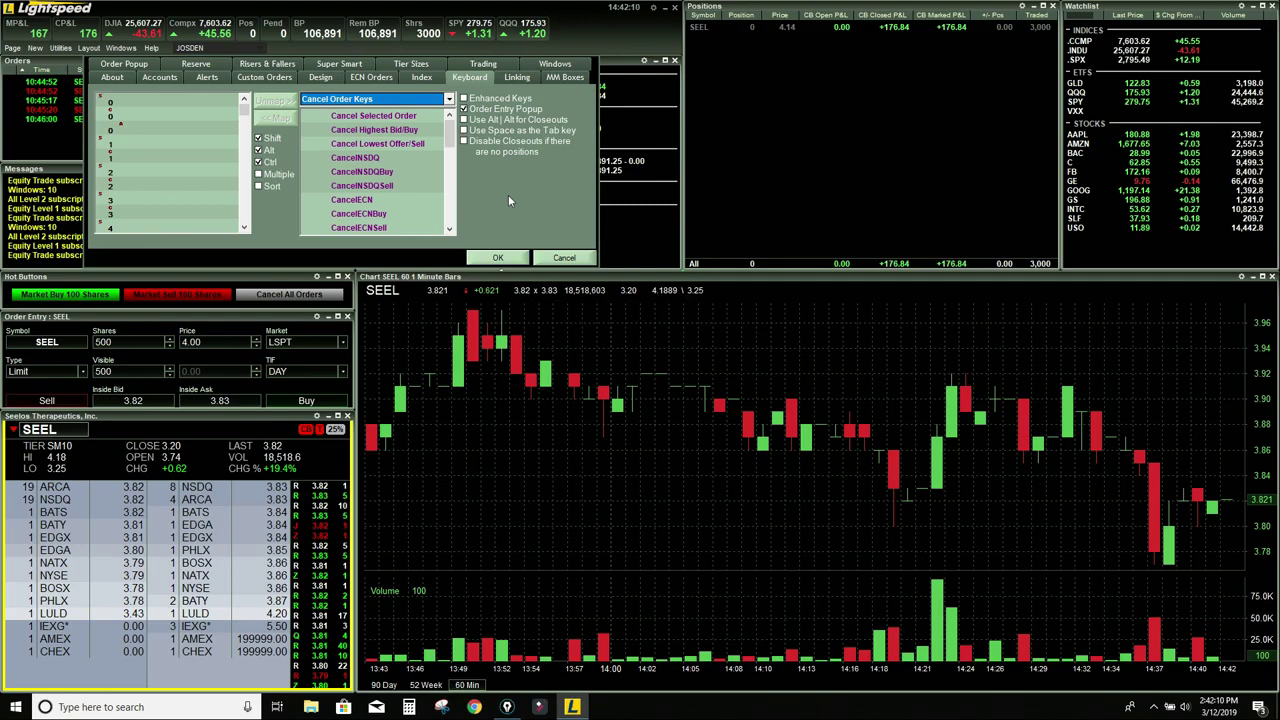